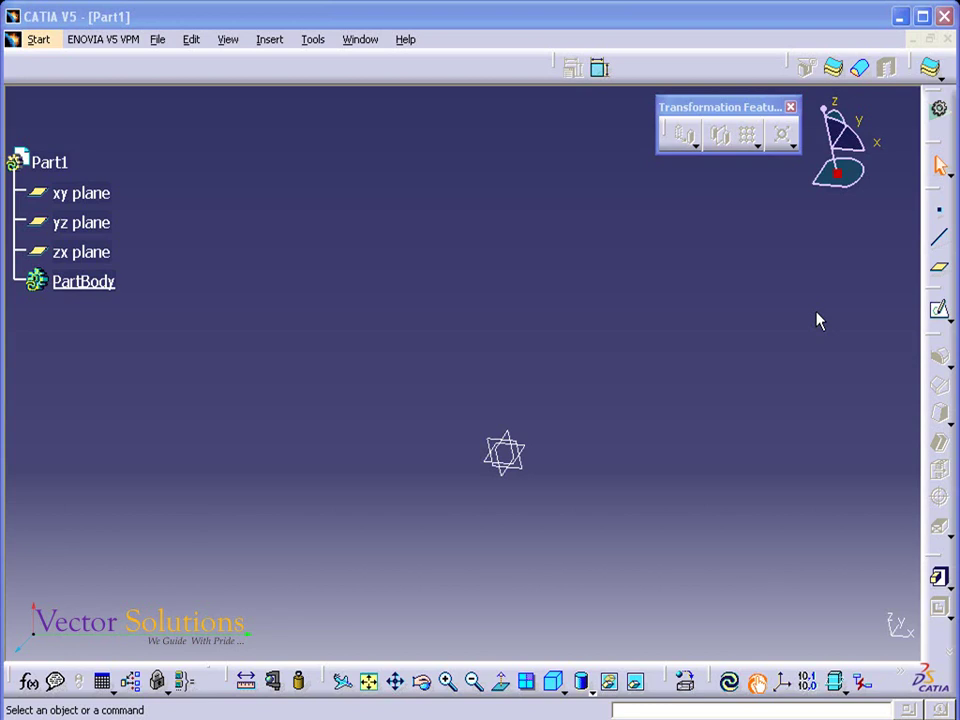
- Create a new sketch on the zx plane of the empty Part1
{"action": "left_click", "coordinate": [940, 313]}
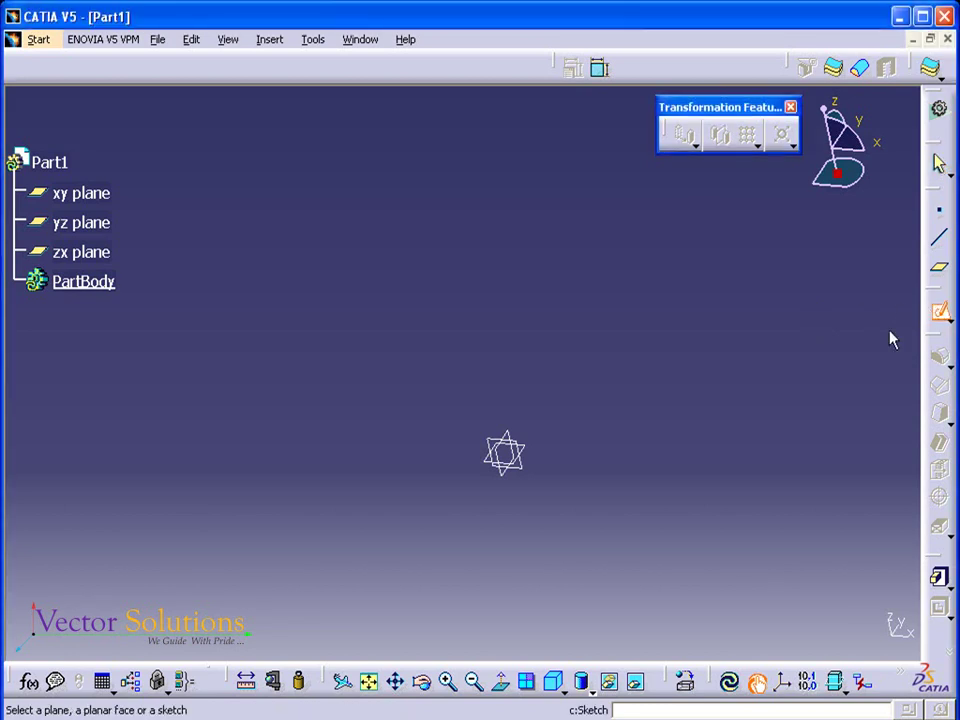
{"action": "left_click", "coordinate": [533, 474]}
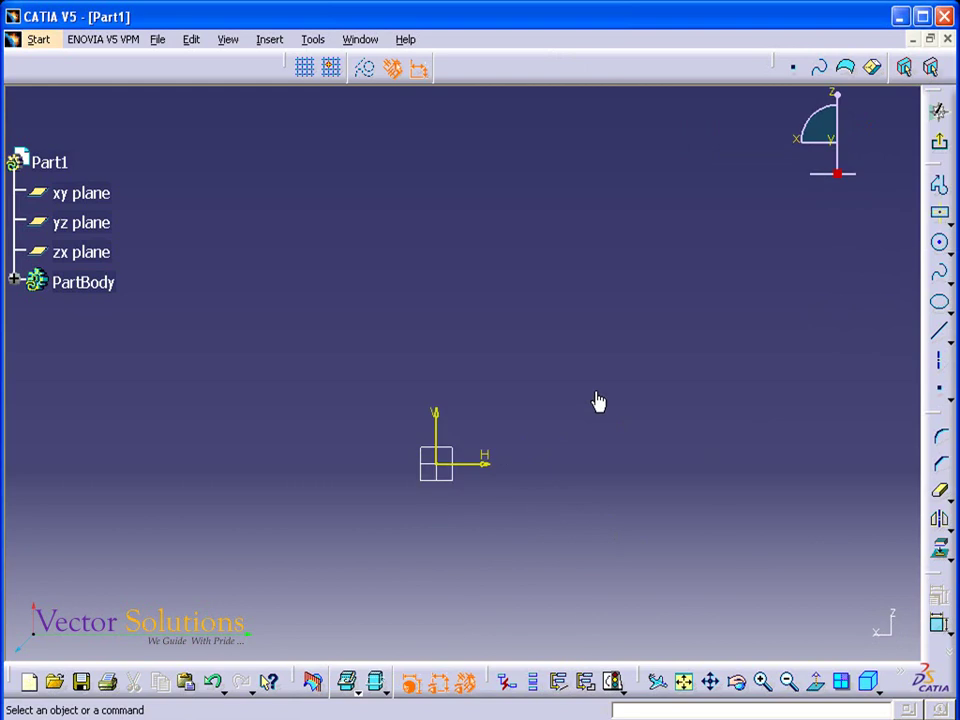
- Draw a circle centred on the origin with radius 55
{"action": "left_click", "coordinate": [939, 242]}
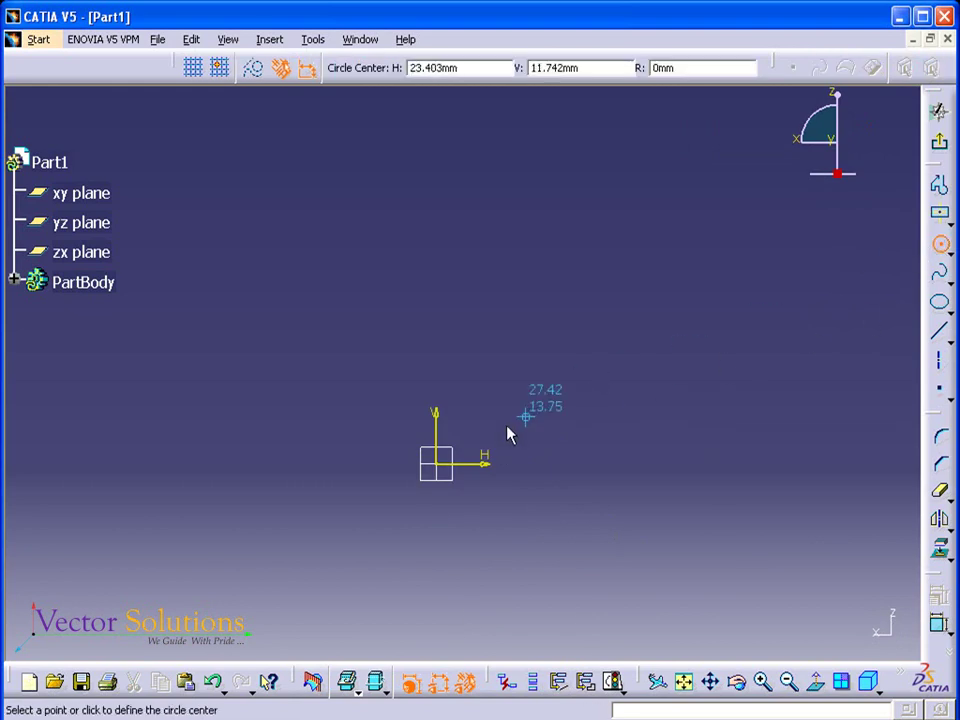
{"action": "left_click", "coordinate": [437, 465]}
{"action": "left_click", "coordinate": [465, 340]}
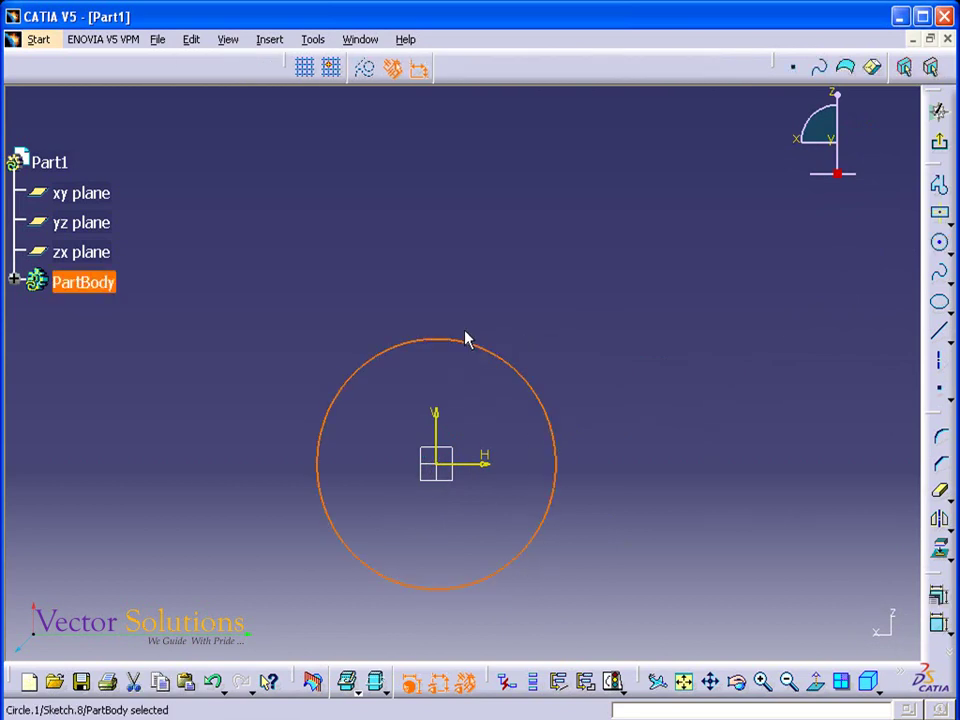
{"action": "double_click", "coordinate": [455, 342]}
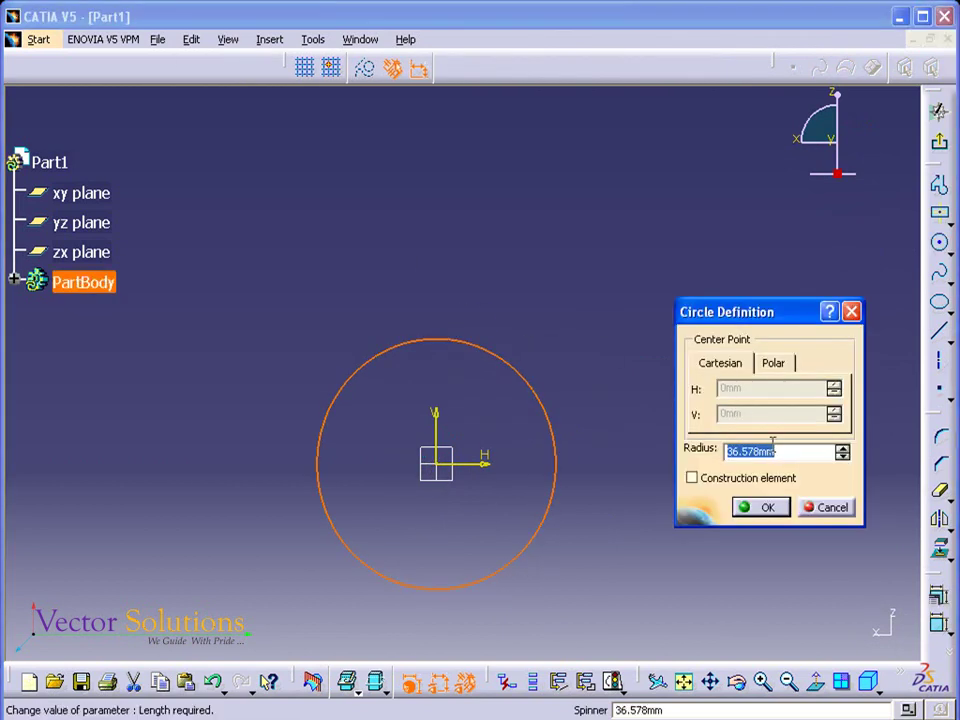
{"action": "type", "text": "55"}
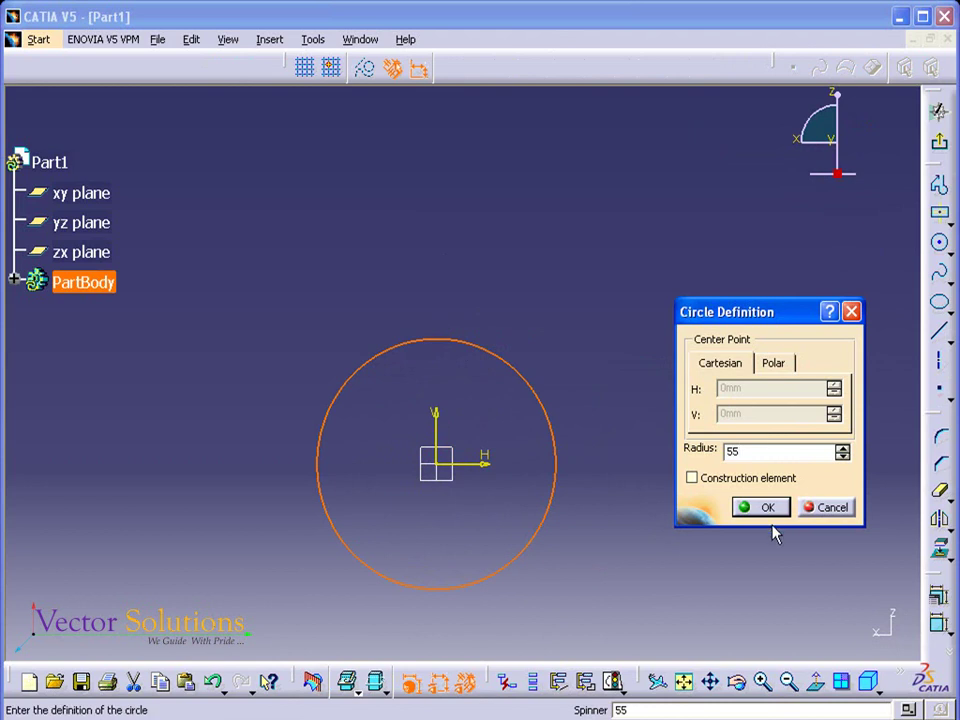
{"action": "left_click", "coordinate": [776, 510]}
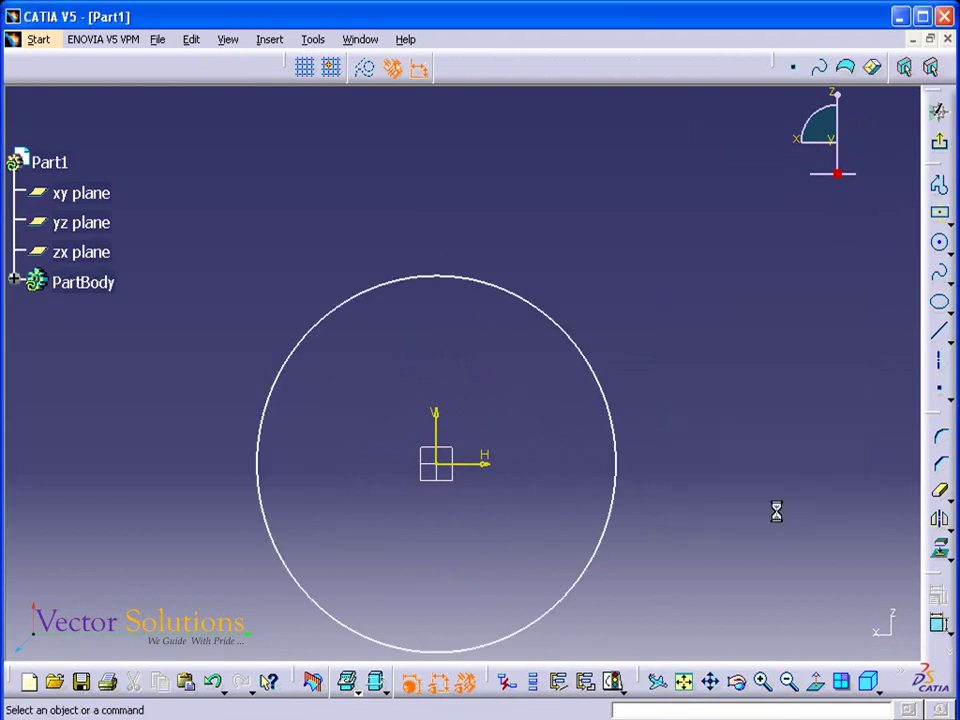
- Add a concentric inner circle of radius 17.5 at the origin
{"action": "left_click", "coordinate": [940, 242]}
{"action": "left_click", "coordinate": [437, 472]}
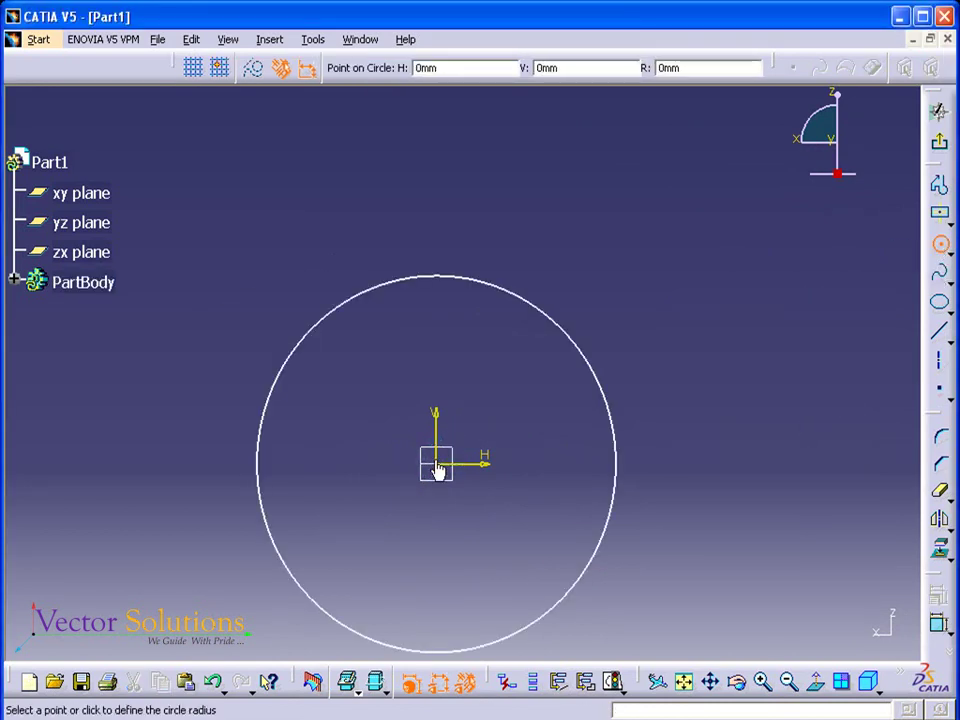
{"action": "double_click", "coordinate": [437, 400]}
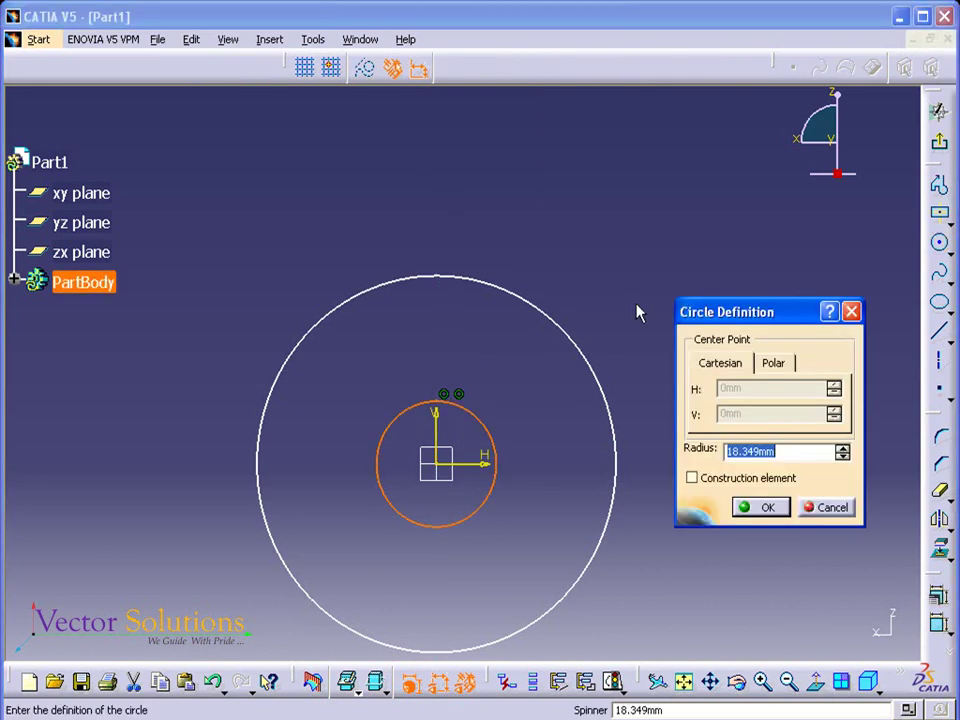
{"action": "type", "text": "17.5"}
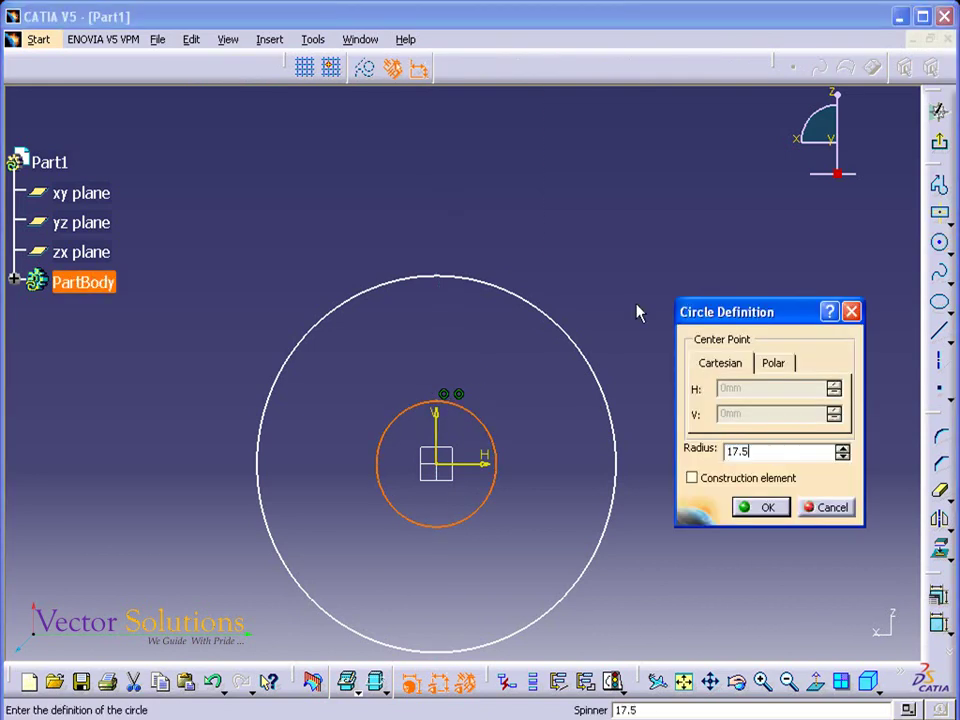
{"action": "key", "text": "Return"}
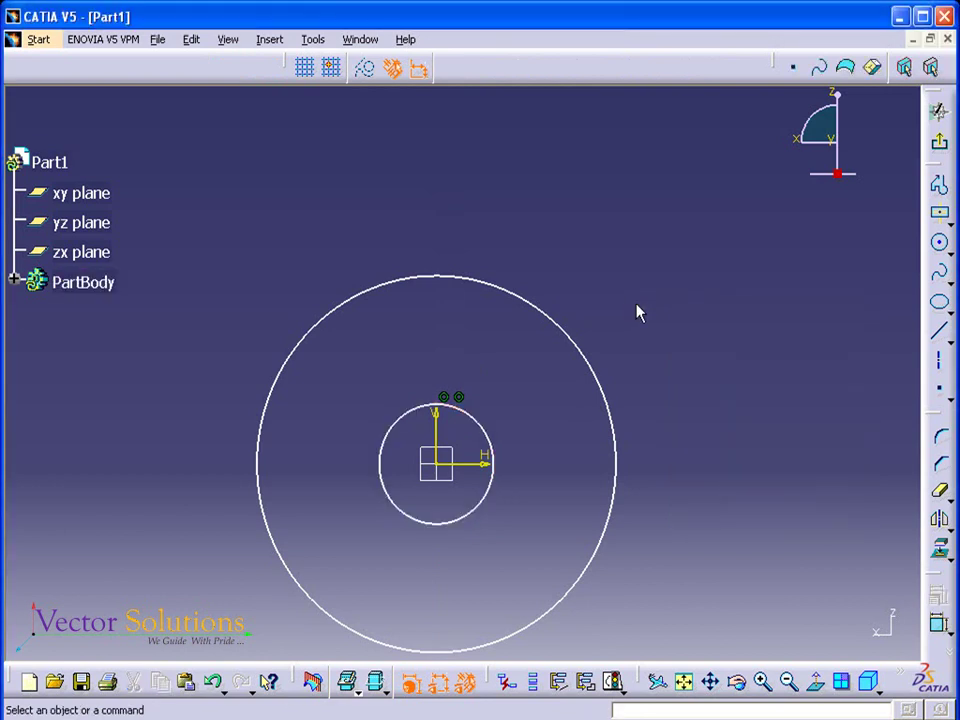
- Draw a small centred rectangle straddling the top of the inner circle
{"action": "left_click", "coordinate": [941, 218]}
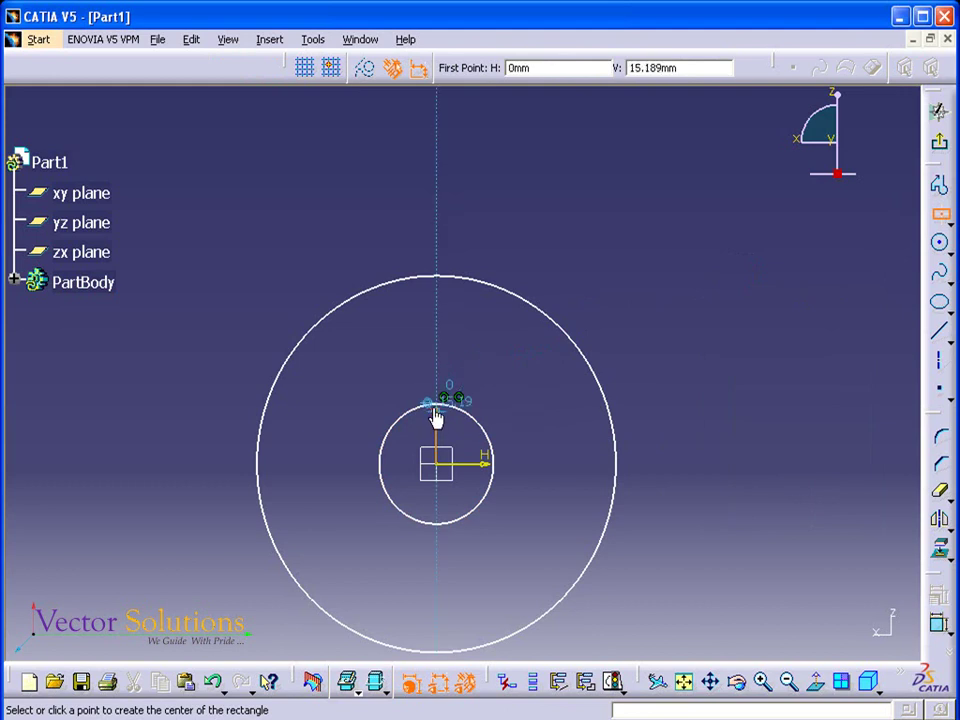
{"action": "left_click", "coordinate": [436, 405]}
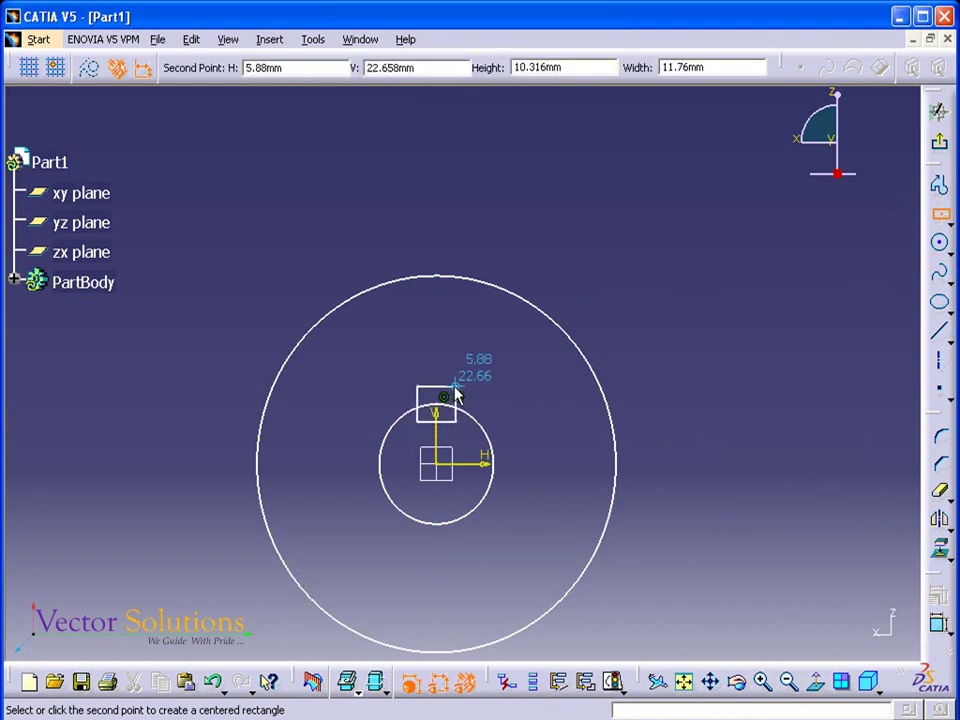
{"action": "left_click", "coordinate": [456, 388]}
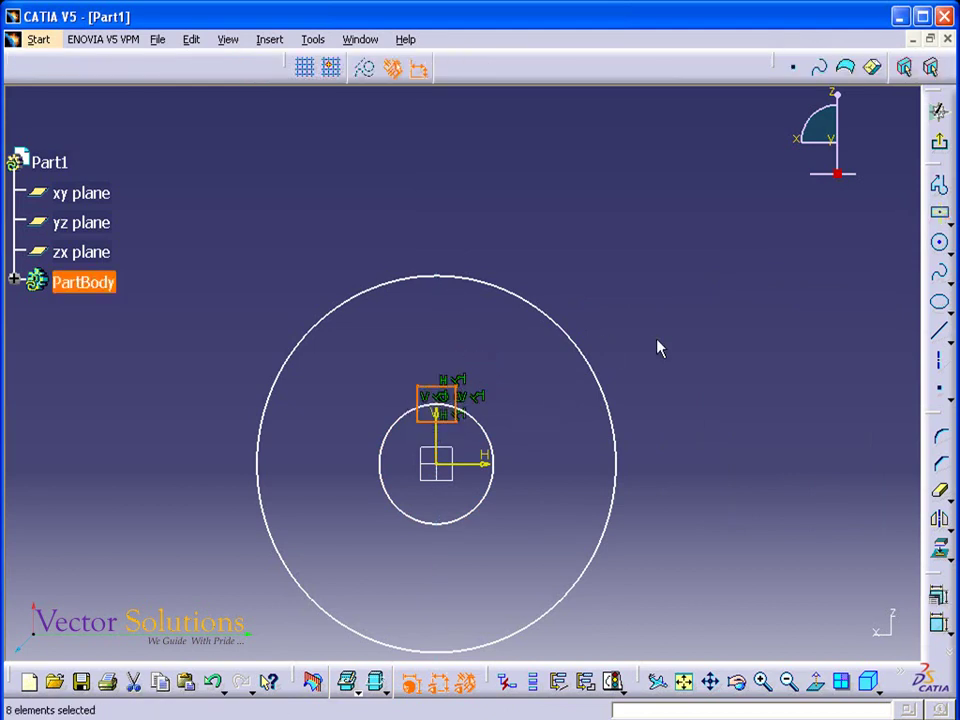
- Trim the rectangle's bottom edge and the enclosed arc, then exit the sketch
{"action": "left_click", "coordinate": [942, 500]}
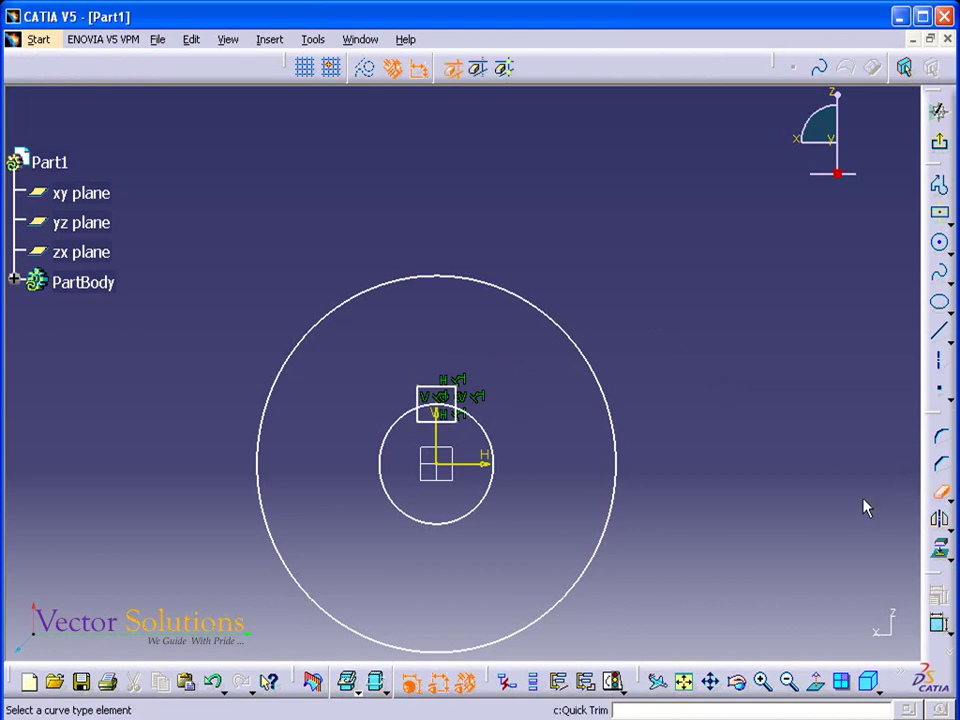
{"action": "left_click", "coordinate": [444, 421]}
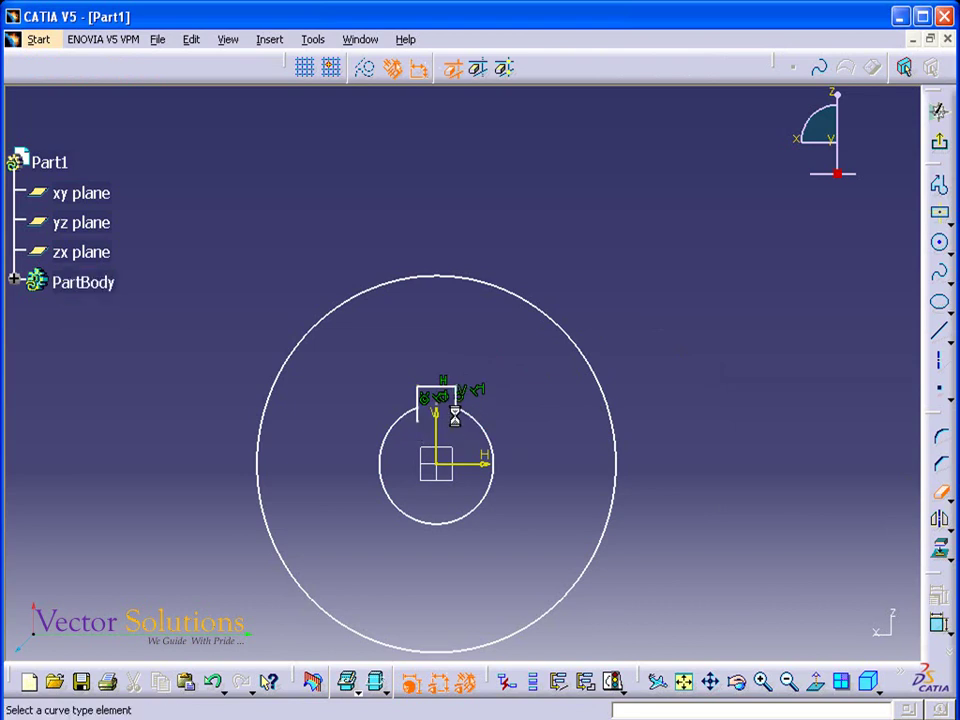
{"action": "left_click", "coordinate": [420, 420]}
{"action": "left_click", "coordinate": [943, 147]}
- Pad the keyed sketch 10 mm with mirrored extent and orbit to inspect the disc
{"action": "left_click", "coordinate": [941, 582]}
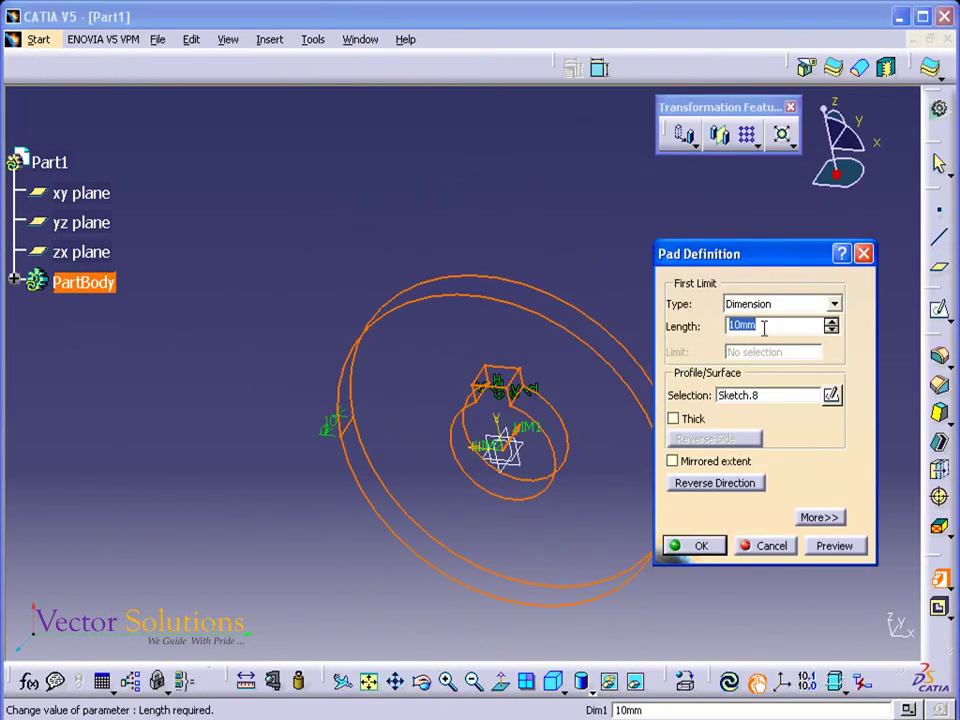
{"action": "left_click", "coordinate": [672, 462]}
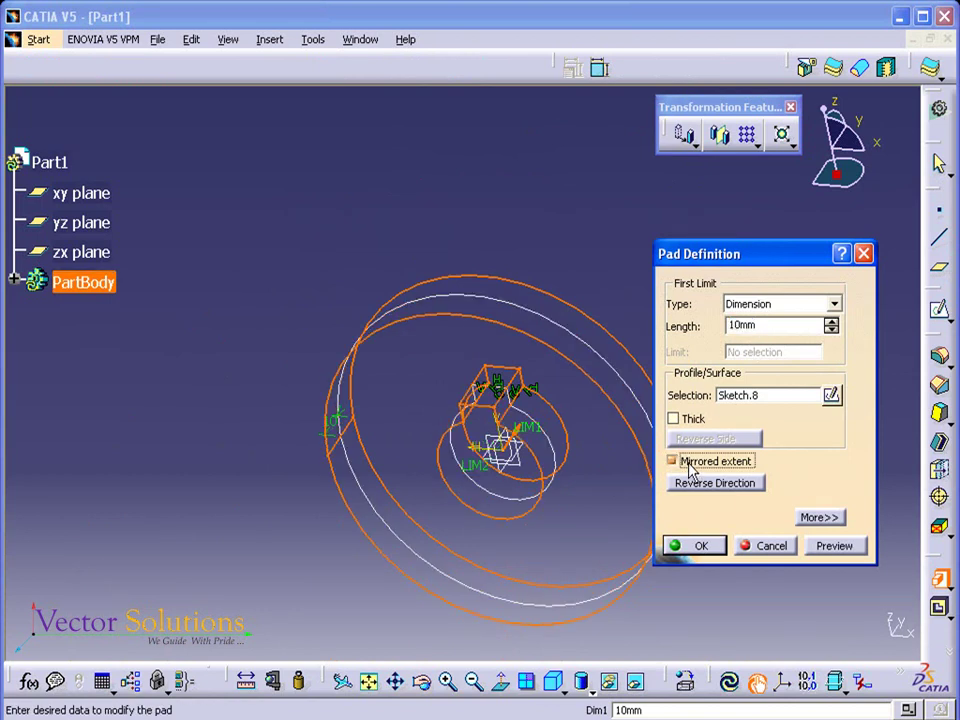
{"action": "left_click_drag", "start_coordinate": [771, 325], "coordinate": [712, 322]}
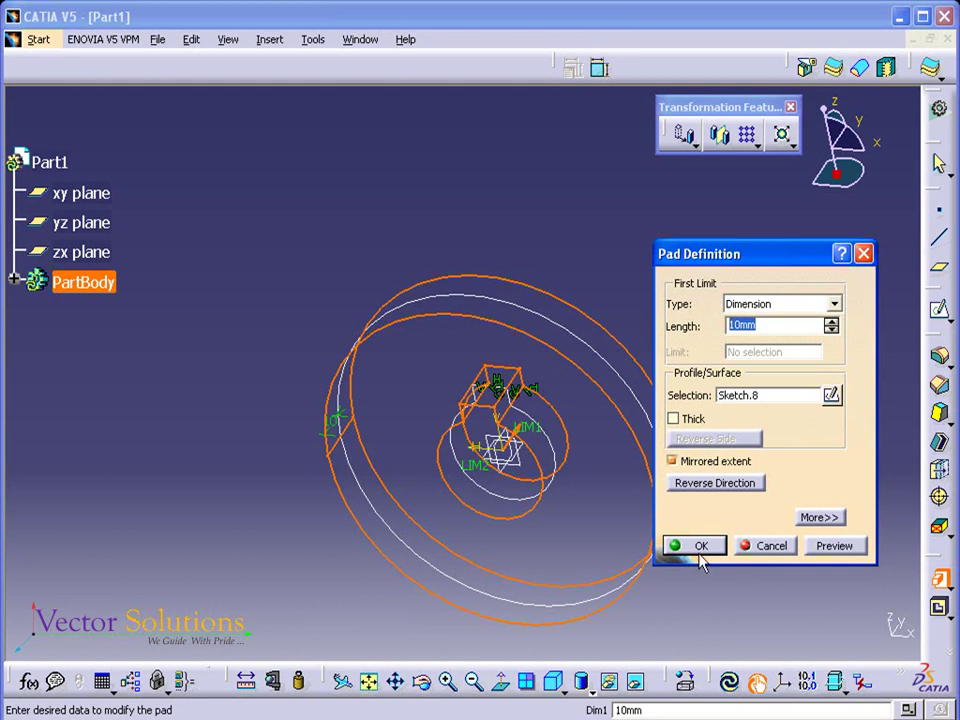
{"action": "left_click", "coordinate": [698, 547]}
{"action": "mouse_move", "coordinate": [613, 313]}
{"action": "middle_mouse_down"}
{"action": "mouse_move", "coordinate": [629, 193]}
{"action": "mouse_move", "coordinate": [579, 317]}
{"action": "middle_mouse_up"}
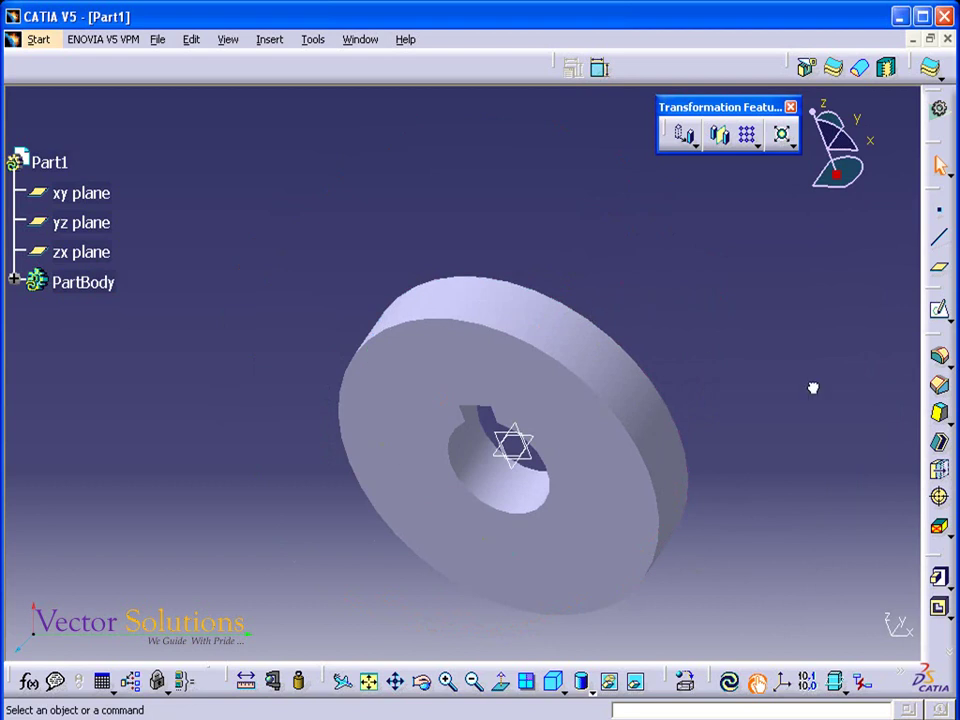
- Open a new sketch on the zx plane with construction mode toggled
{"action": "left_click", "coordinate": [938, 310]}
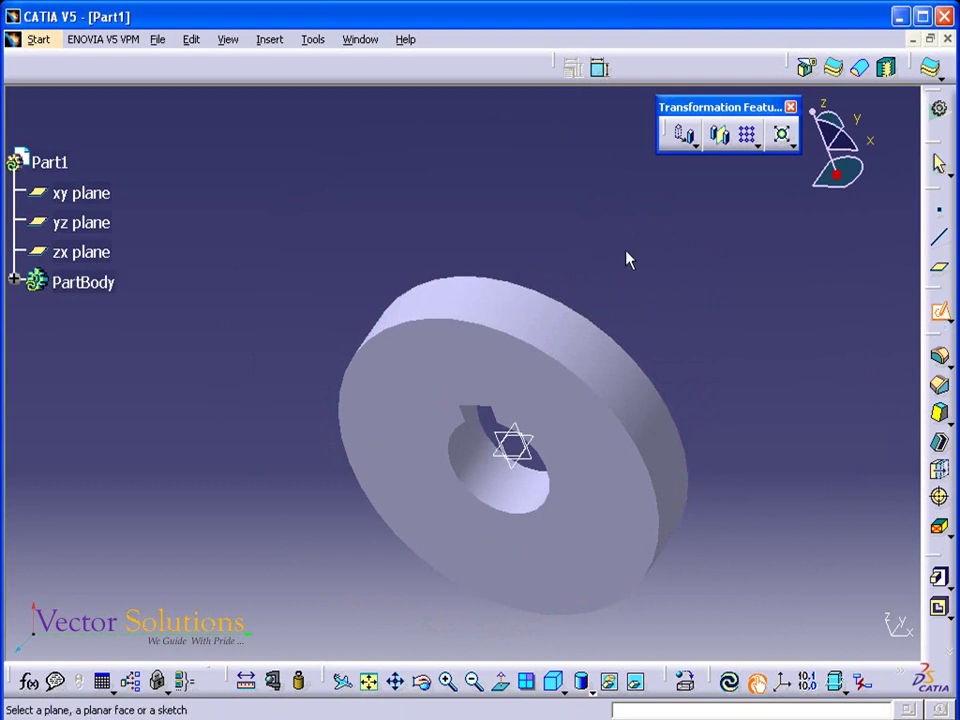
{"action": "left_click", "coordinate": [546, 463]}
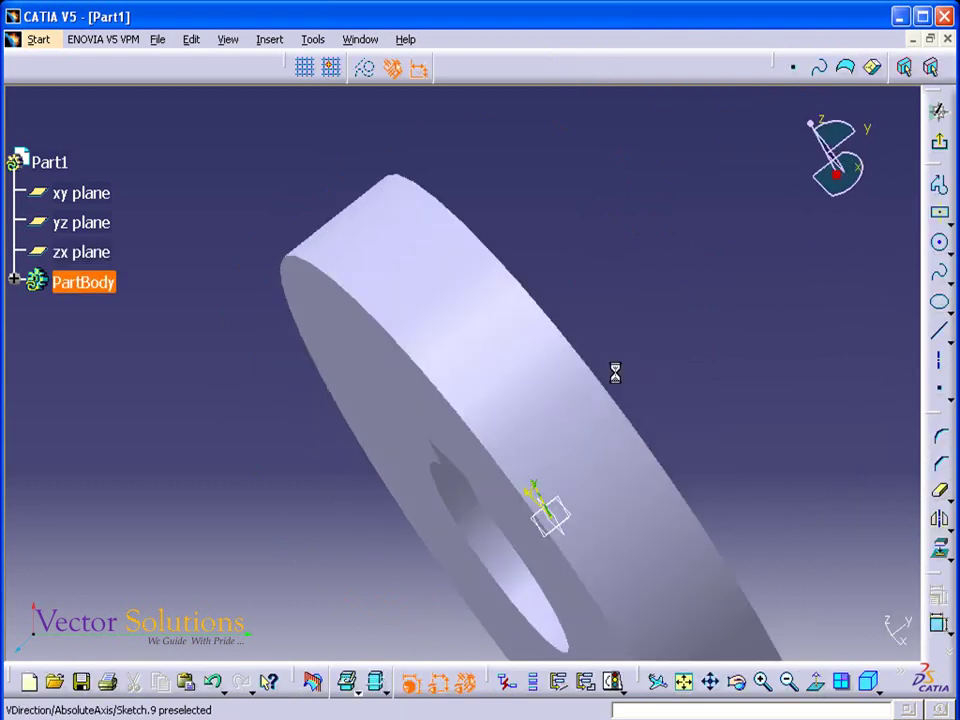
{"action": "middle_click_drag", "start_coordinate": [672, 345], "coordinate": [706, 309]}
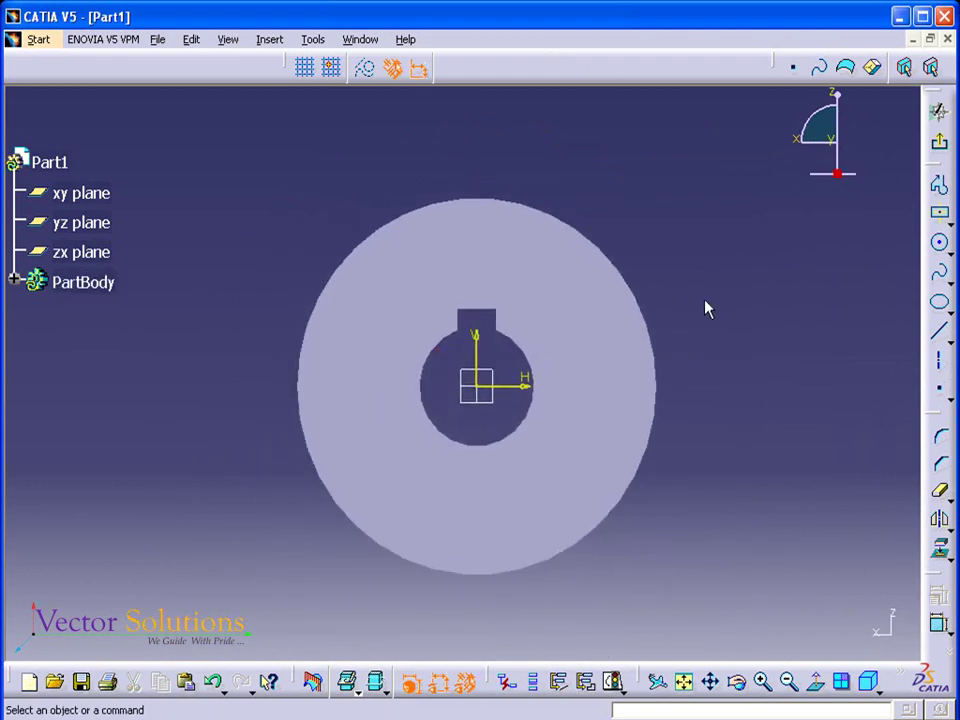
{"action": "left_click", "coordinate": [364, 68]}
- Project the disc face's outer circle and keyed bore edges into the sketch
{"action": "left_click", "coordinate": [941, 553]}
{"action": "left_click", "coordinate": [583, 394]}
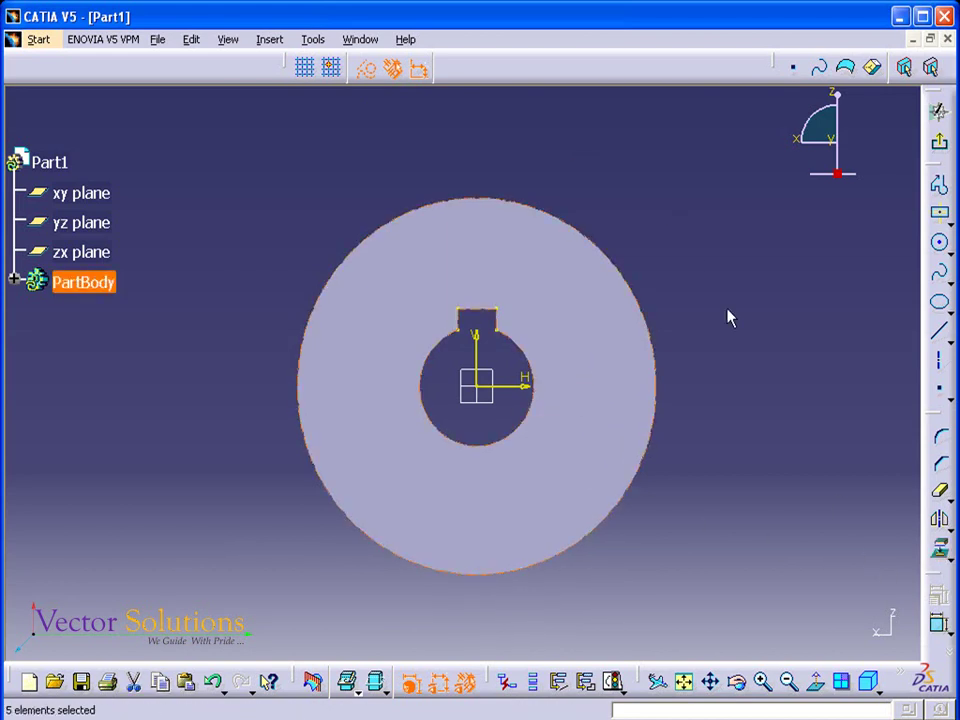
{"action": "left_click", "coordinate": [728, 318]}
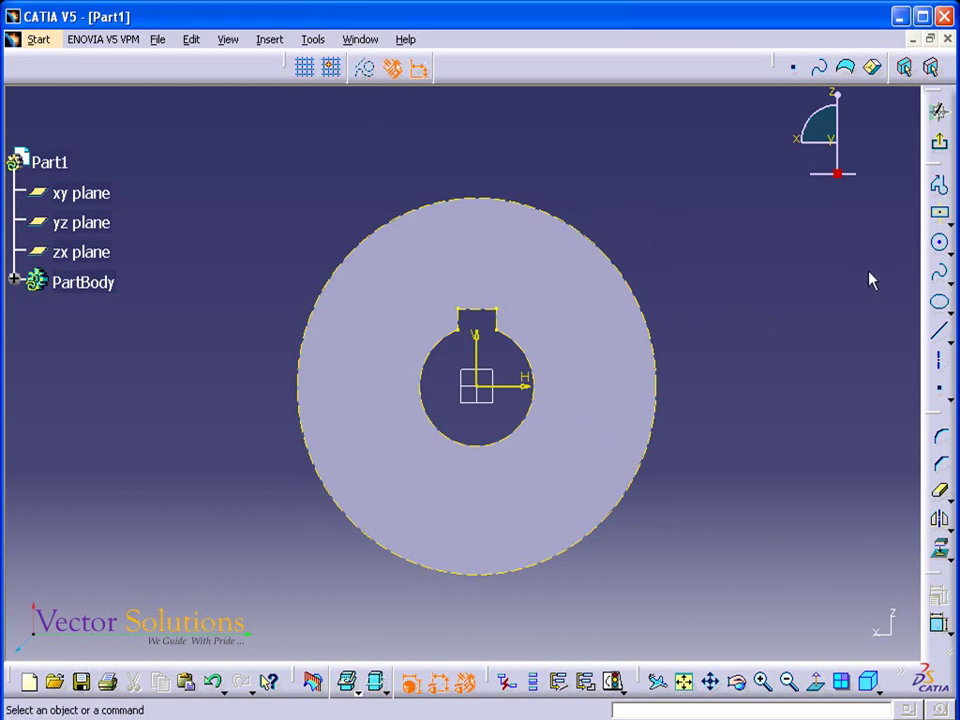
- Draw a profile from the origin 85 mm straight up, then 7.5 mm horizontally
{"action": "left_click", "coordinate": [940, 188]}
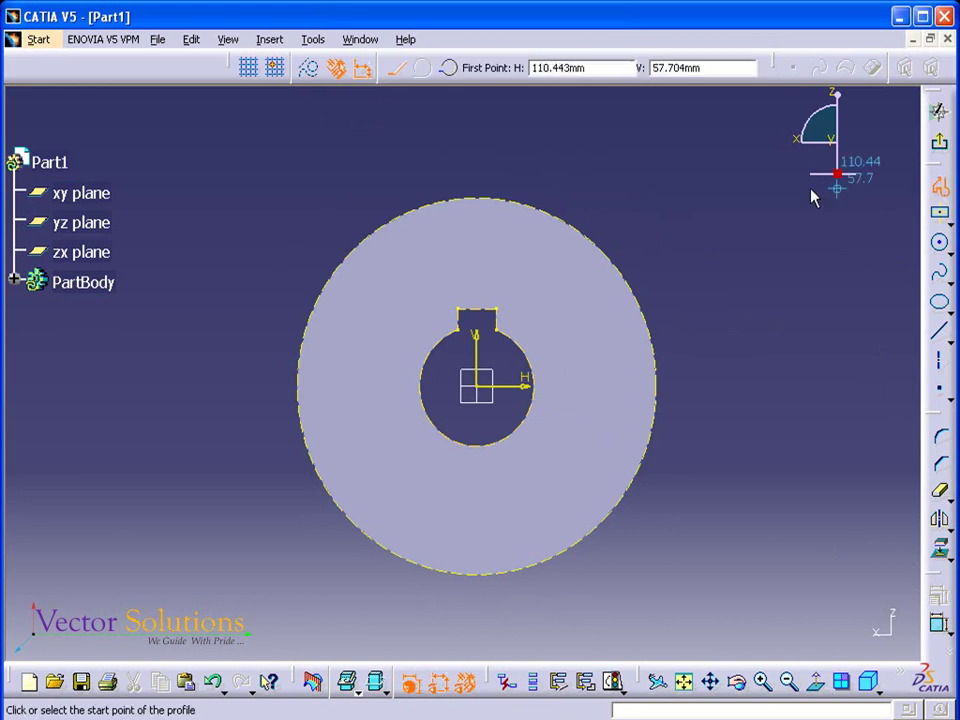
{"action": "left_click", "coordinate": [481, 387]}
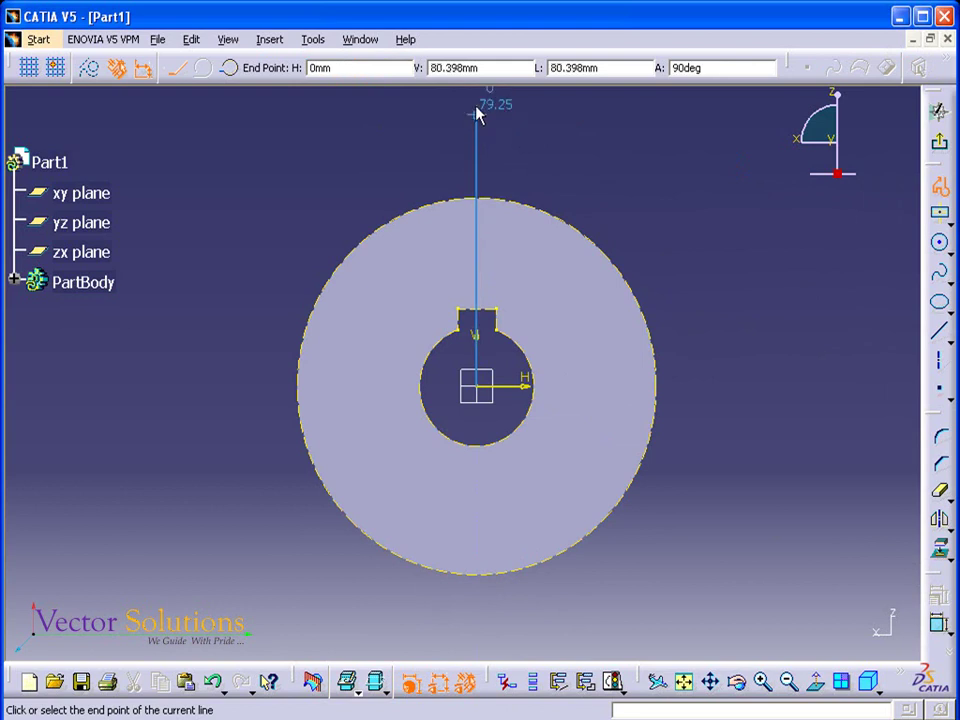
{"action": "left_click", "coordinate": [412, 66]}
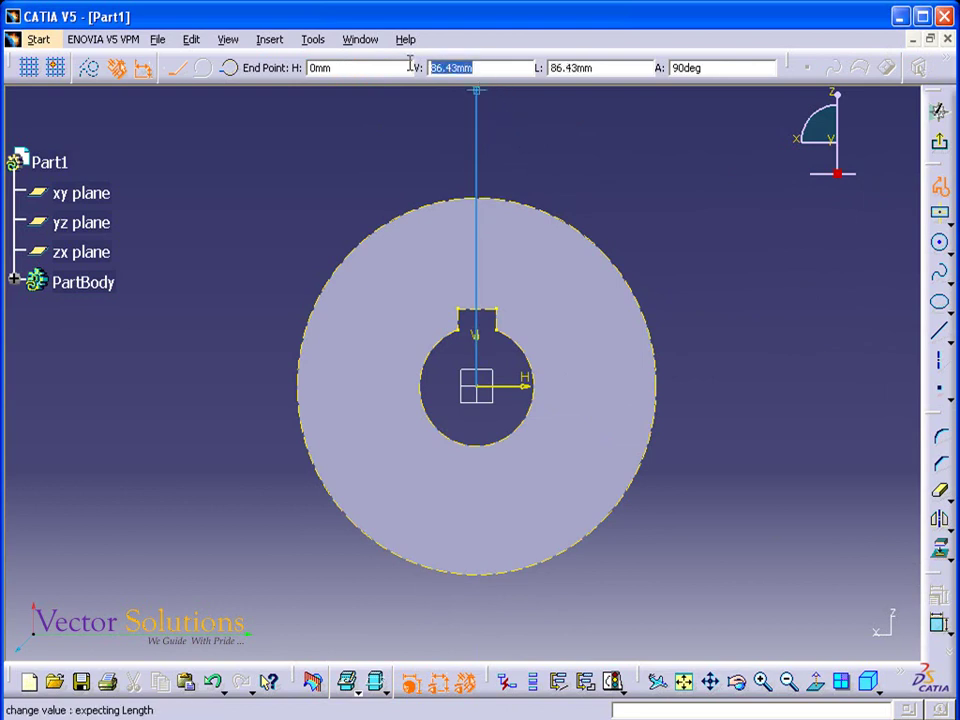
{"action": "type", "text": "85"}
{"action": "key", "text": "Return"}
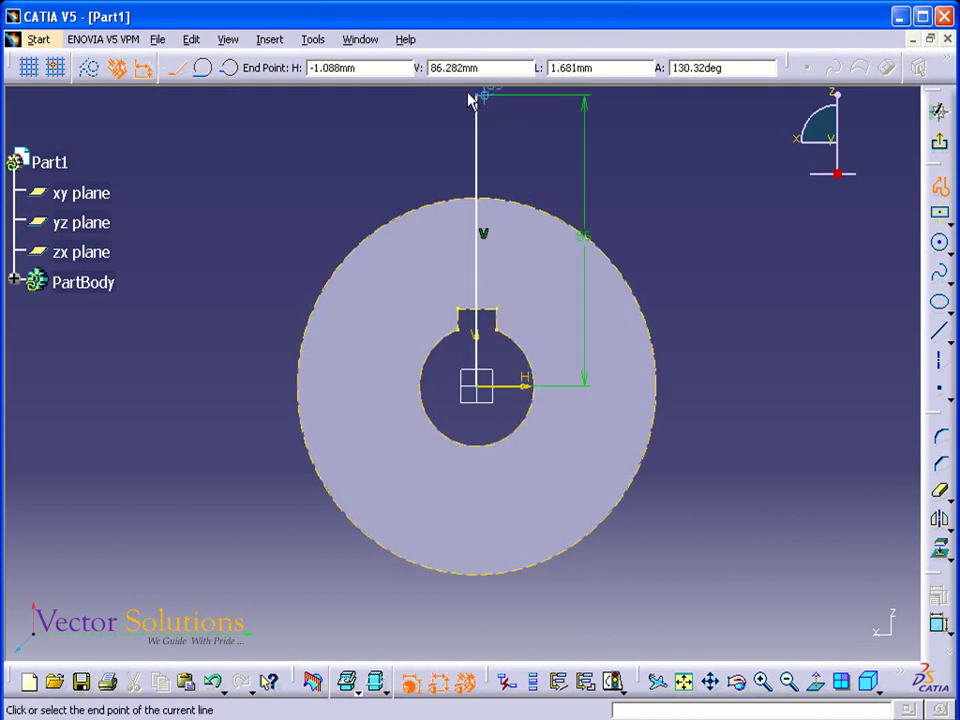
{"action": "left_click", "coordinate": [310, 67]}
{"action": "type", "text": "7.5"}
{"action": "key", "text": "Tab"}
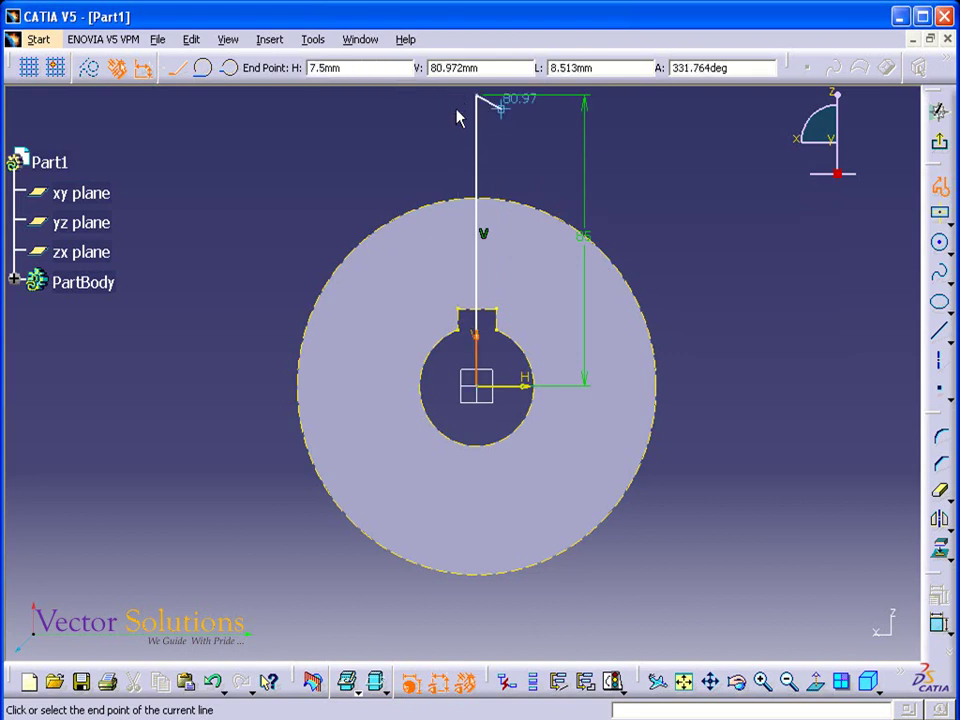
{"action": "left_click", "coordinate": [499, 100]}
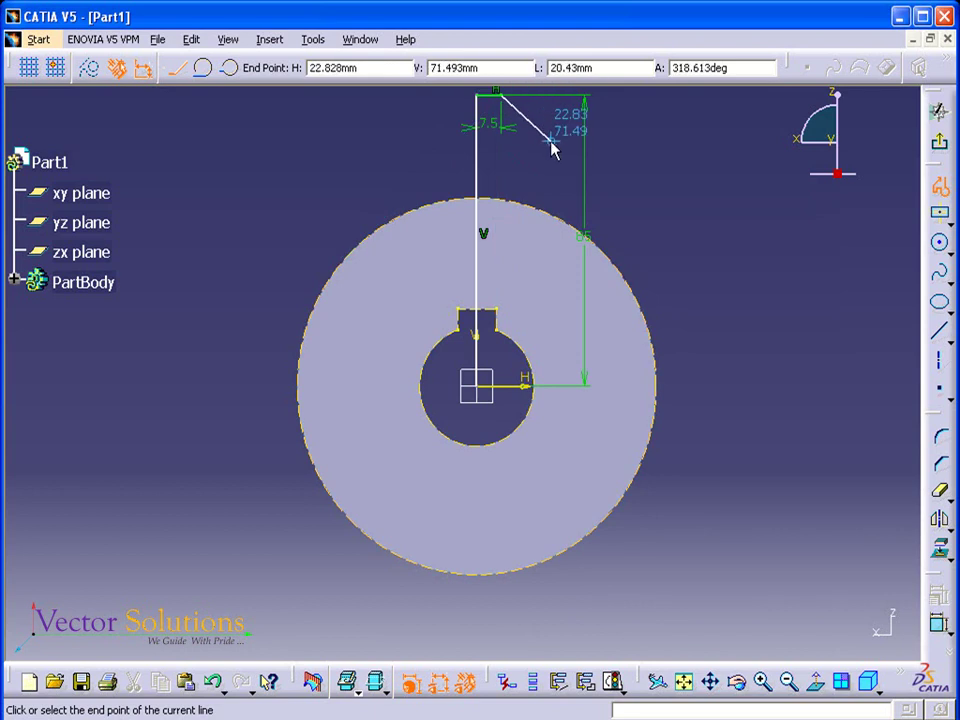
- Draw a three-point arc from the disc rim to the 7.5 mm segment's endpoint
{"action": "left_click", "coordinate": [943, 247]}
{"action": "left_click", "coordinate": [935, 262]}
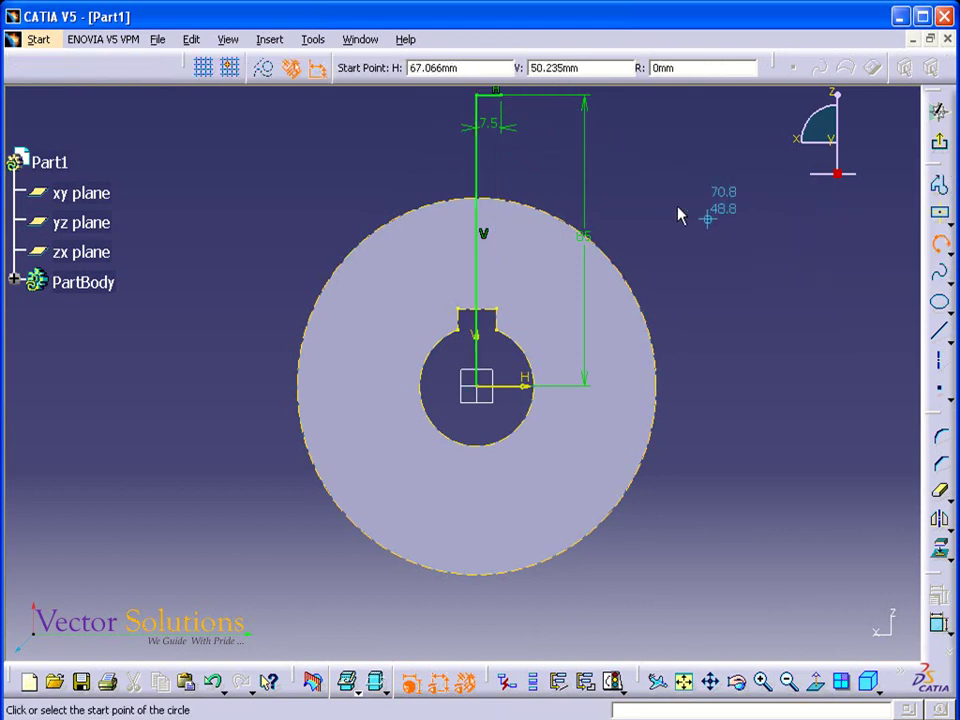
{"action": "left_click", "coordinate": [531, 204]}
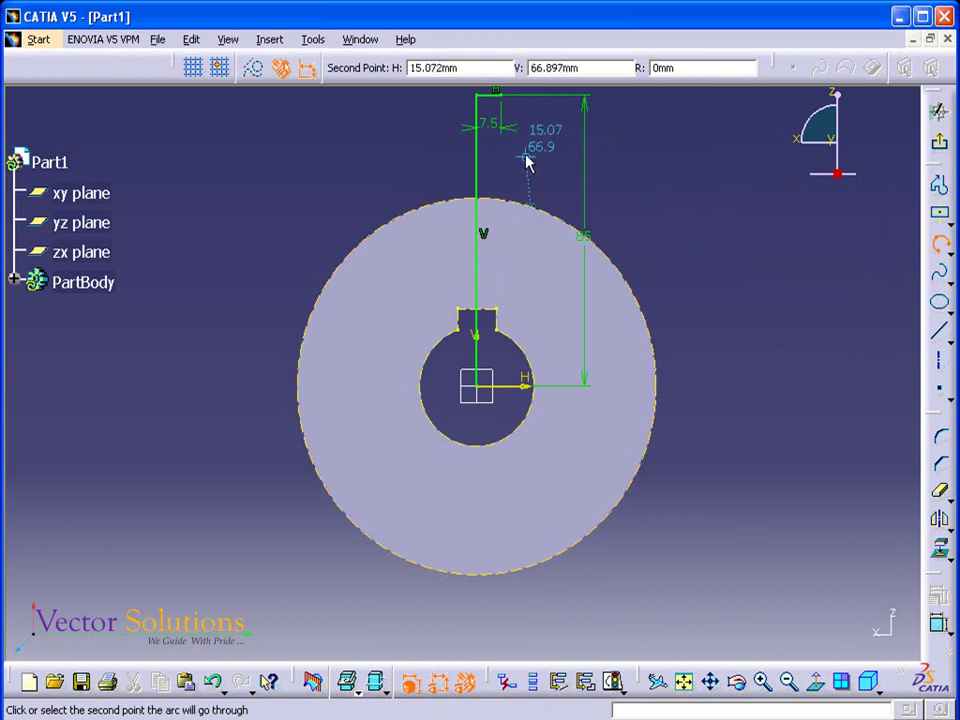
{"action": "left_click", "coordinate": [527, 163]}
{"action": "left_click", "coordinate": [511, 100]}
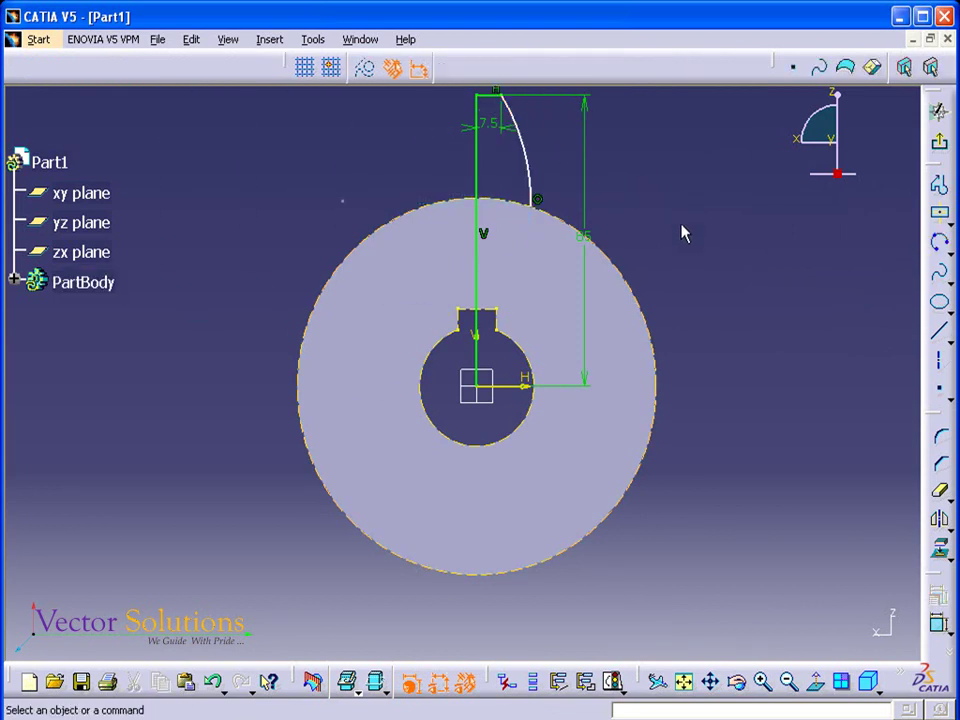
- Constrain the arc's lower endpoint 20 mm from the vertical line
{"action": "left_click", "coordinate": [938, 623]}
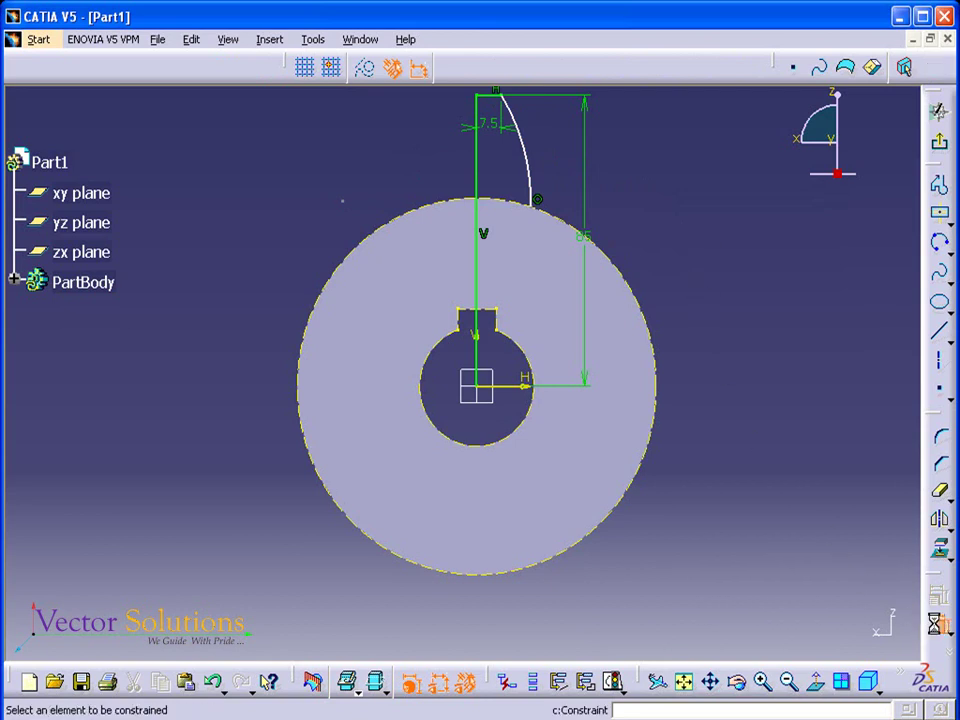
{"action": "left_click", "coordinate": [537, 202]}
{"action": "left_click", "coordinate": [474, 222]}
{"action": "double_click", "coordinate": [538, 250]}
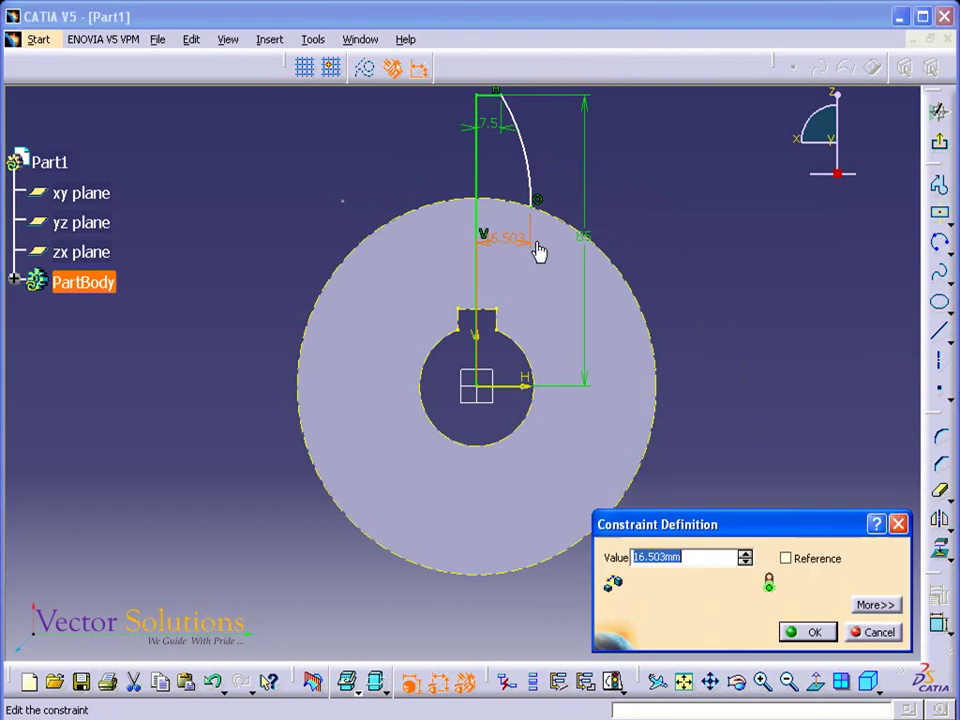
{"action": "type", "text": "20"}
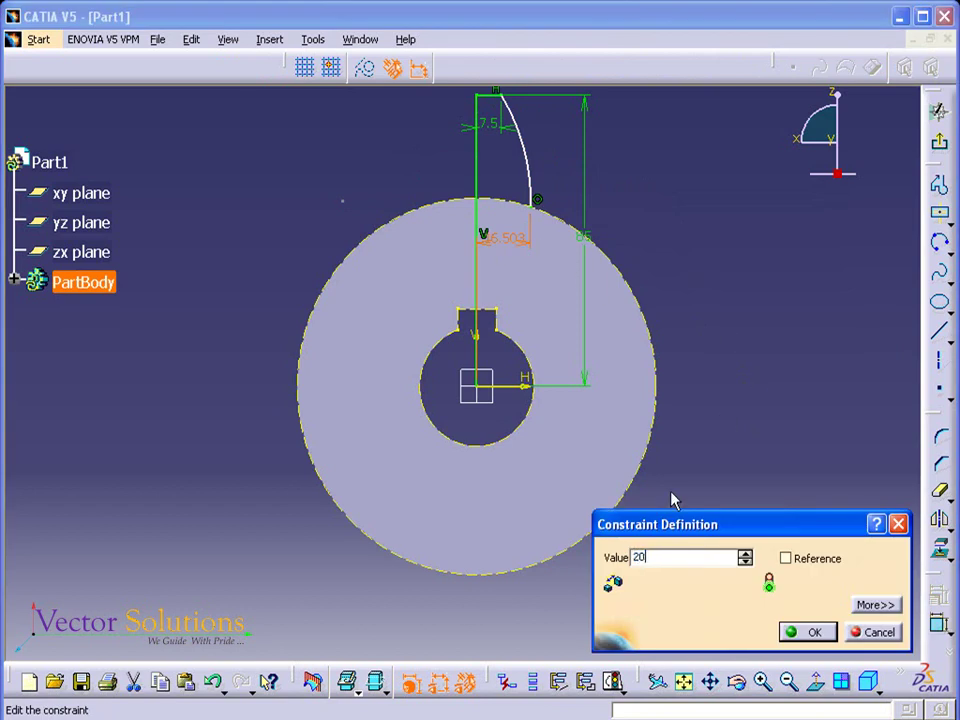
{"action": "key", "text": "Return"}
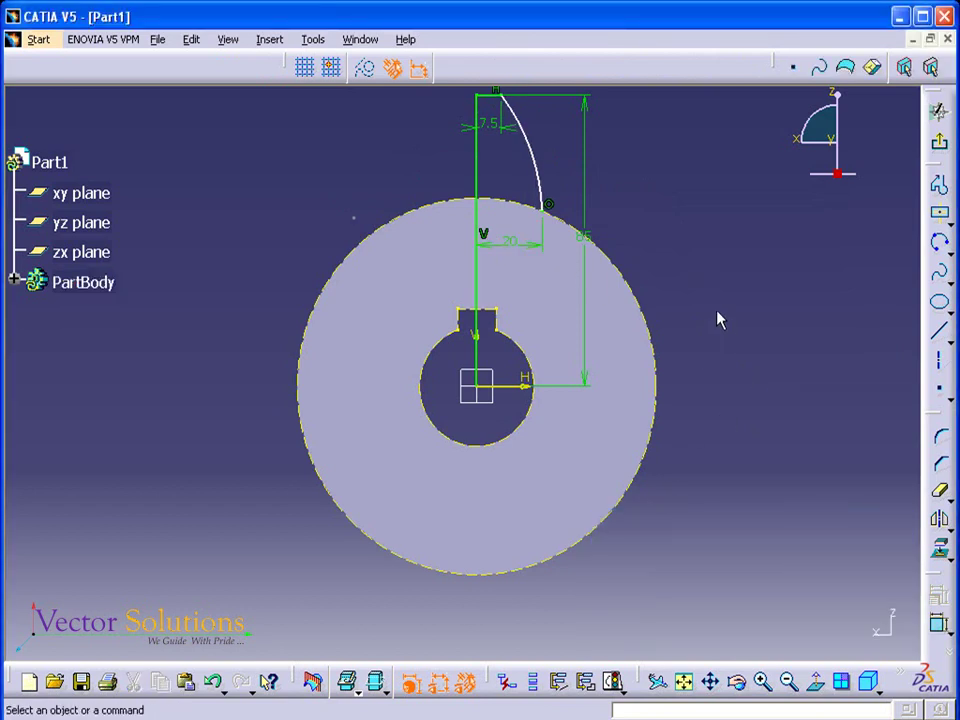
- Set the flank arc's radius to 65 mm
{"action": "left_click", "coordinate": [940, 628]}
{"action": "left_click", "coordinate": [541, 160]}
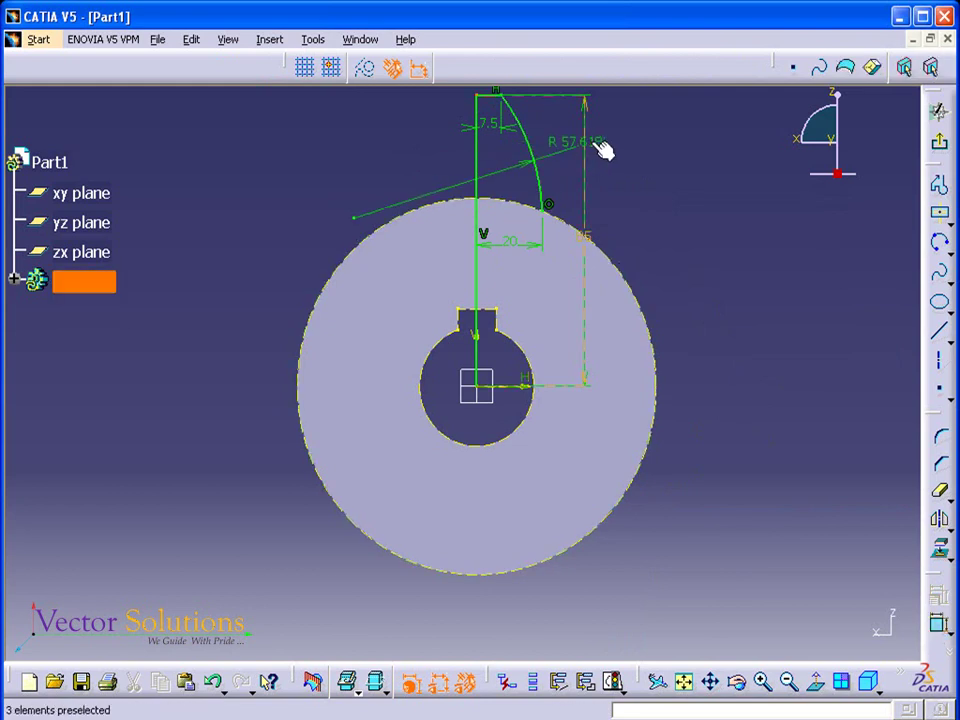
{"action": "double_click", "coordinate": [603, 148]}
{"action": "type", "text": "65"}
{"action": "key", "text": "Return"}
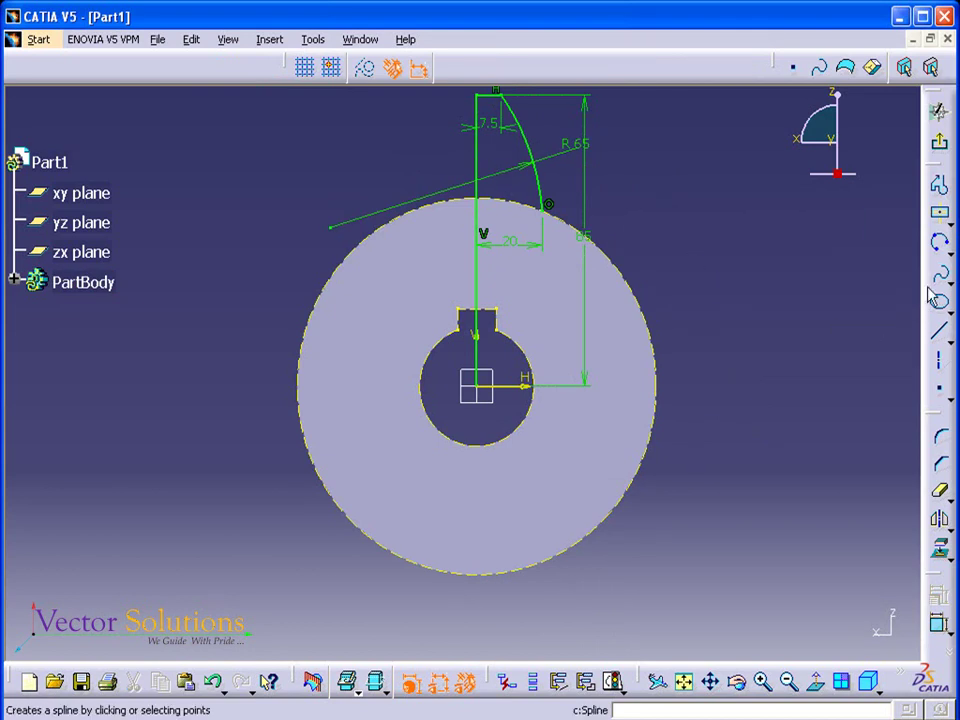
- Draw a 55 mm circle centred on the disc centre
{"action": "left_click", "coordinate": [946, 249]}
{"action": "left_click", "coordinate": [785, 271]}
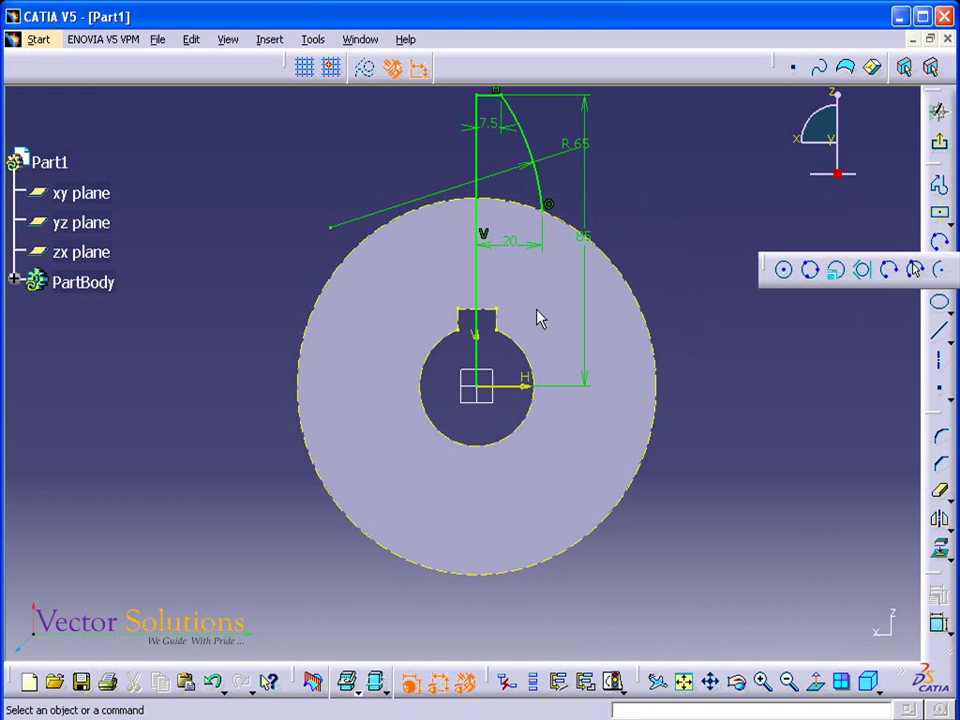
{"action": "left_click", "coordinate": [480, 387]}
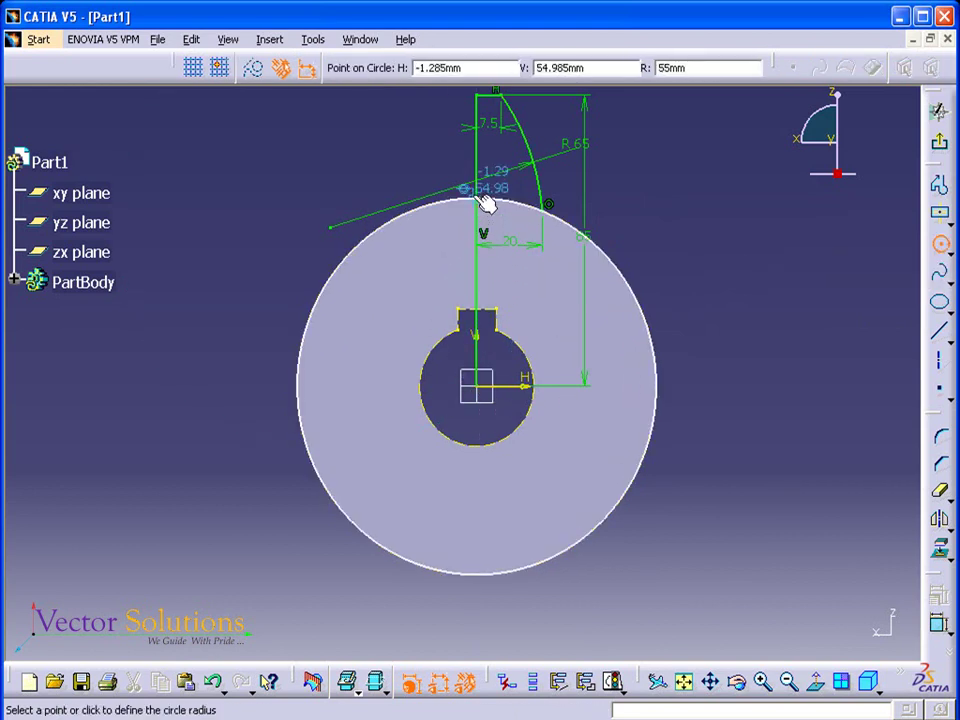
{"action": "left_click", "coordinate": [483, 199]}
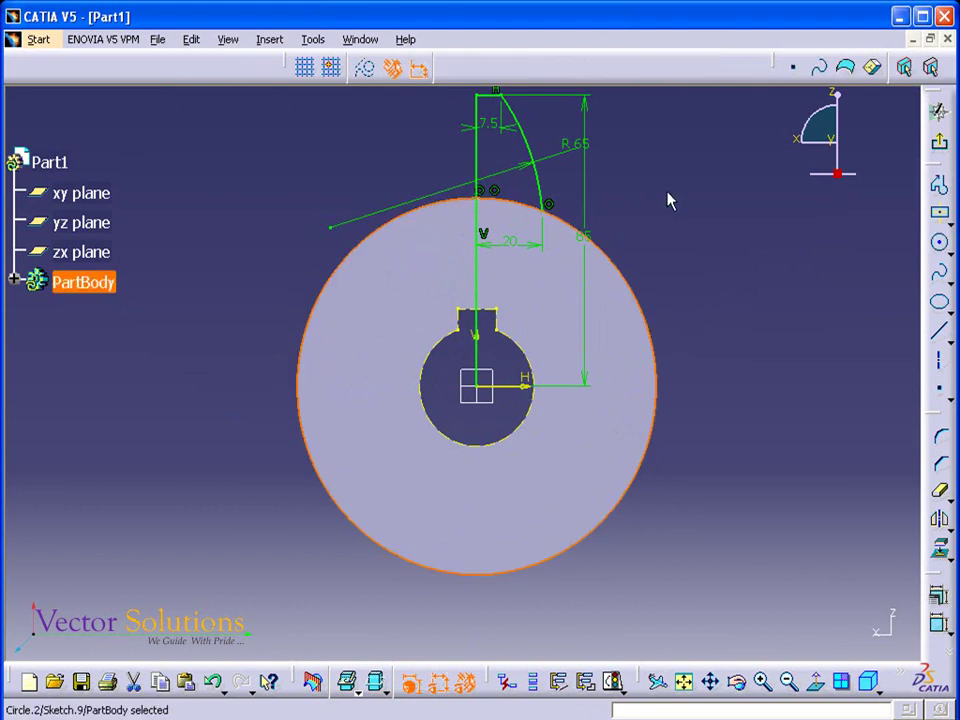
- Trim away the outer circle excess and the lower vertical line
{"action": "left_click", "coordinate": [940, 490]}
{"action": "left_click", "coordinate": [662, 398]}
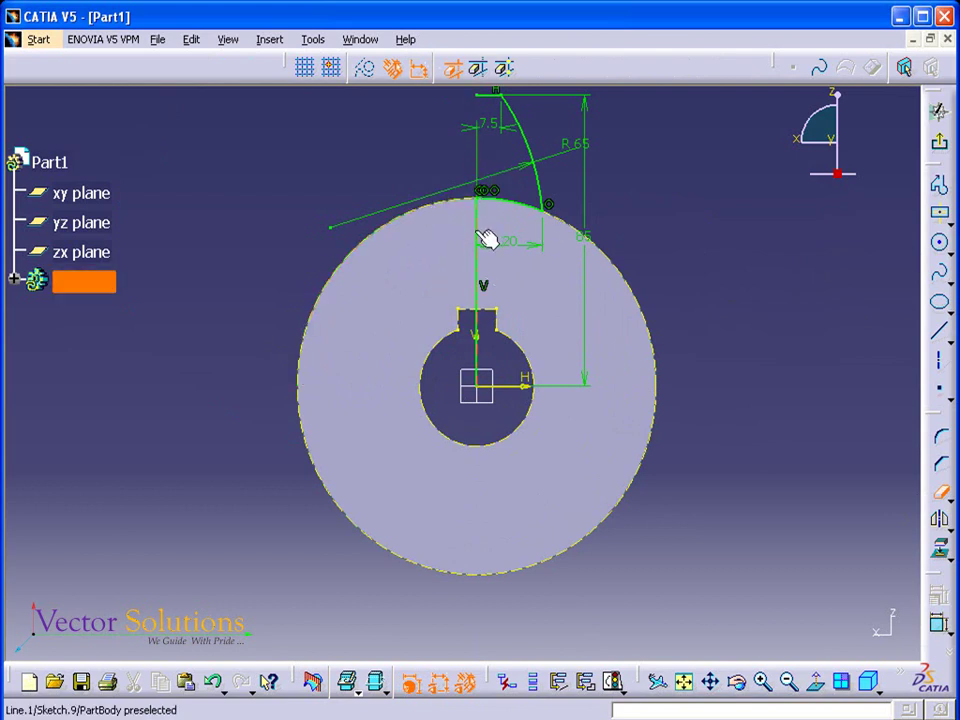
{"action": "left_click", "coordinate": [486, 192]}
{"action": "left_click", "coordinate": [482, 338]}
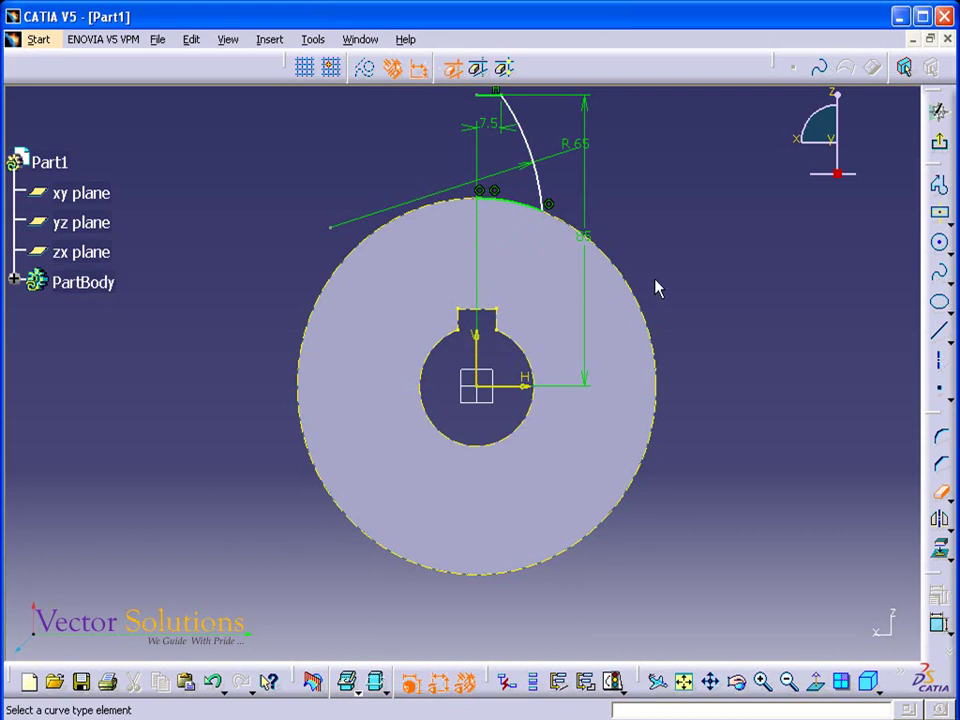
- Box-select the half-tooth flank and rim arc and mirror them about the V axis
{"action": "left_click", "coordinate": [940, 519]}
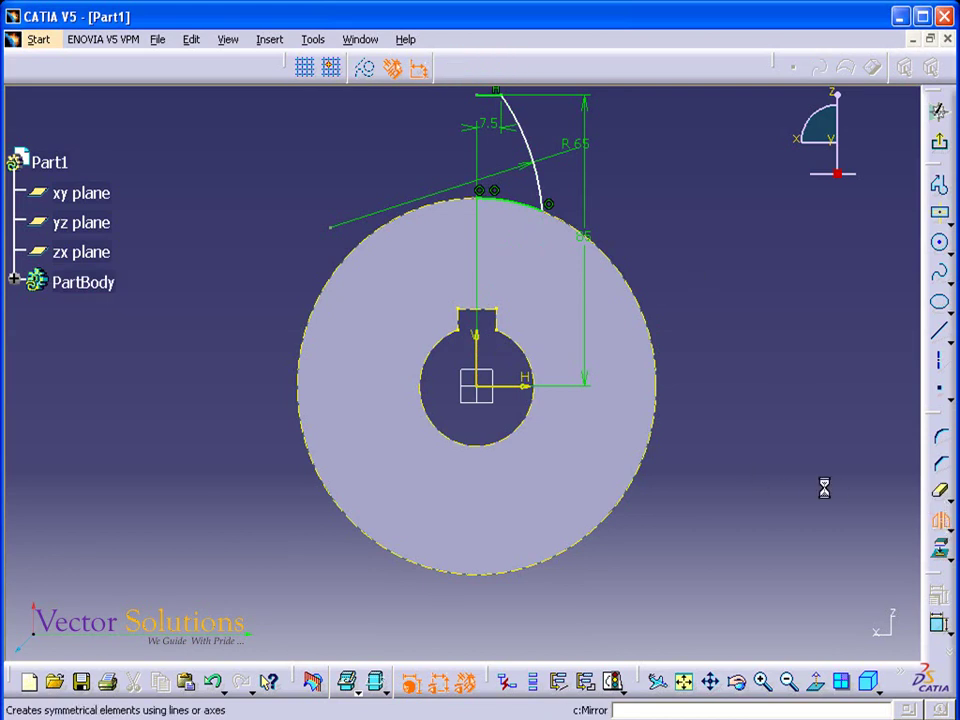
{"action": "left_click_drag", "start_coordinate": [465, 92], "coordinate": [570, 236]}
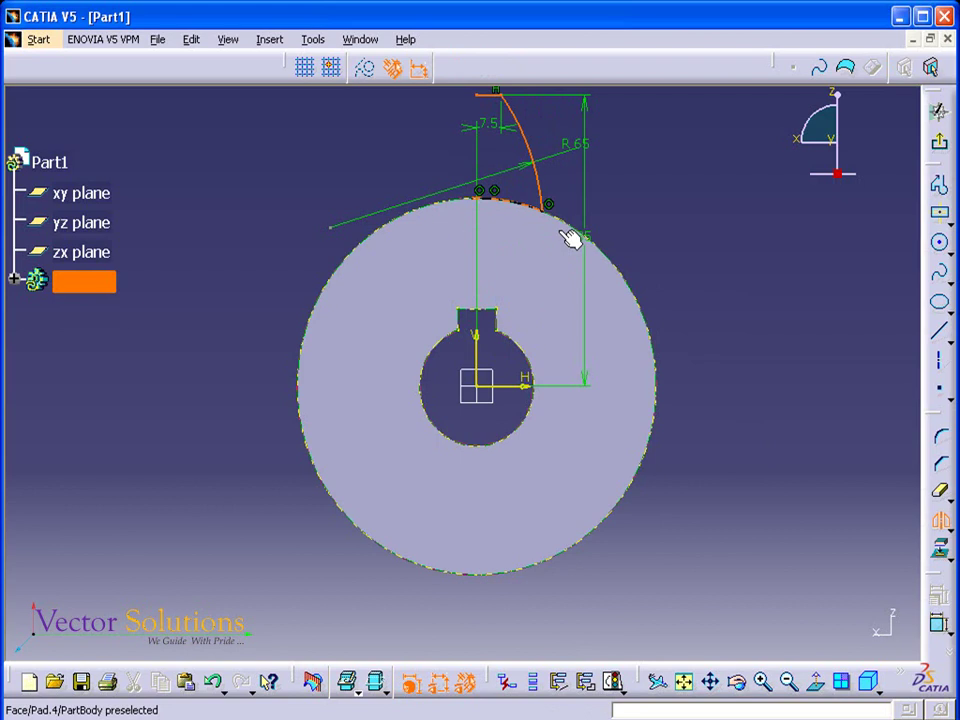
{"action": "left_click", "coordinate": [486, 356]}
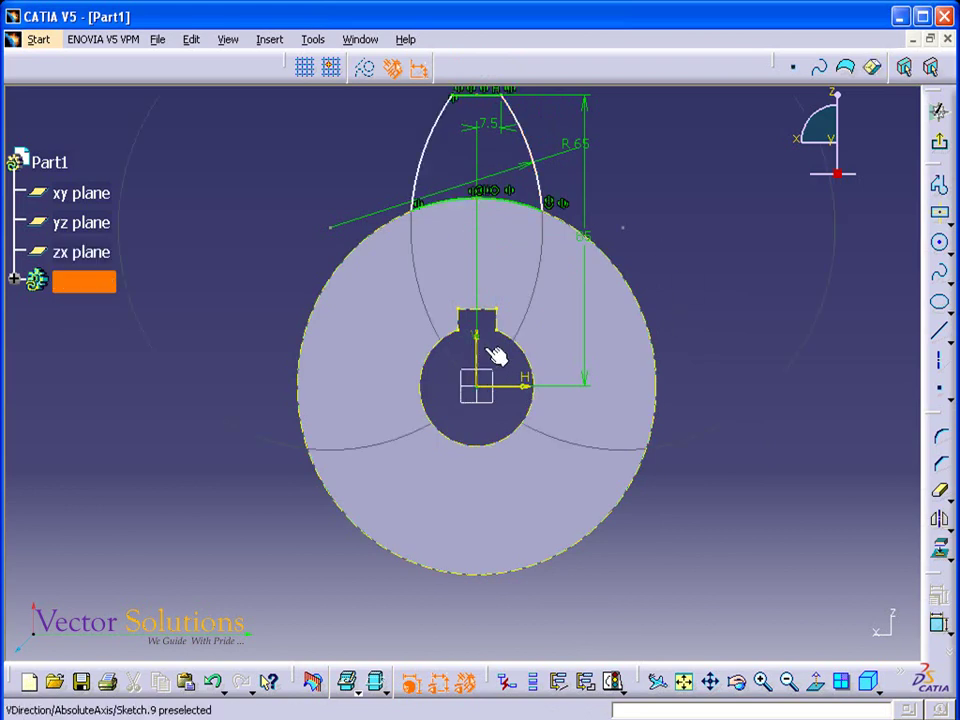
- Pad the tooth sketch 10 mm with mirrored extent to both sides of the disc
{"action": "left_click", "coordinate": [940, 142]}
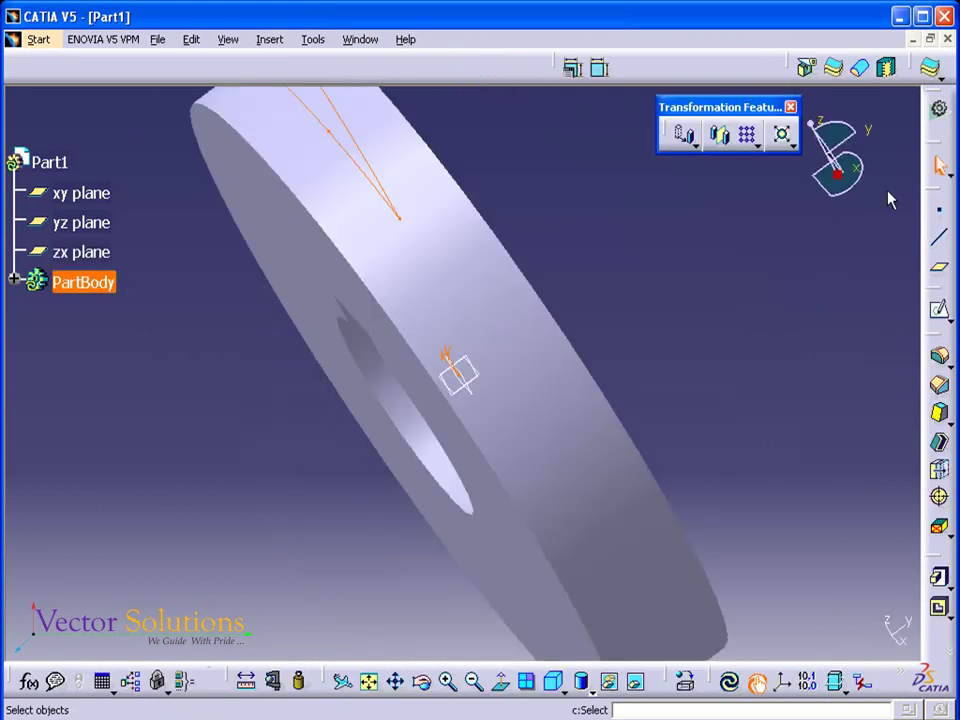
{"action": "left_click", "coordinate": [940, 580]}
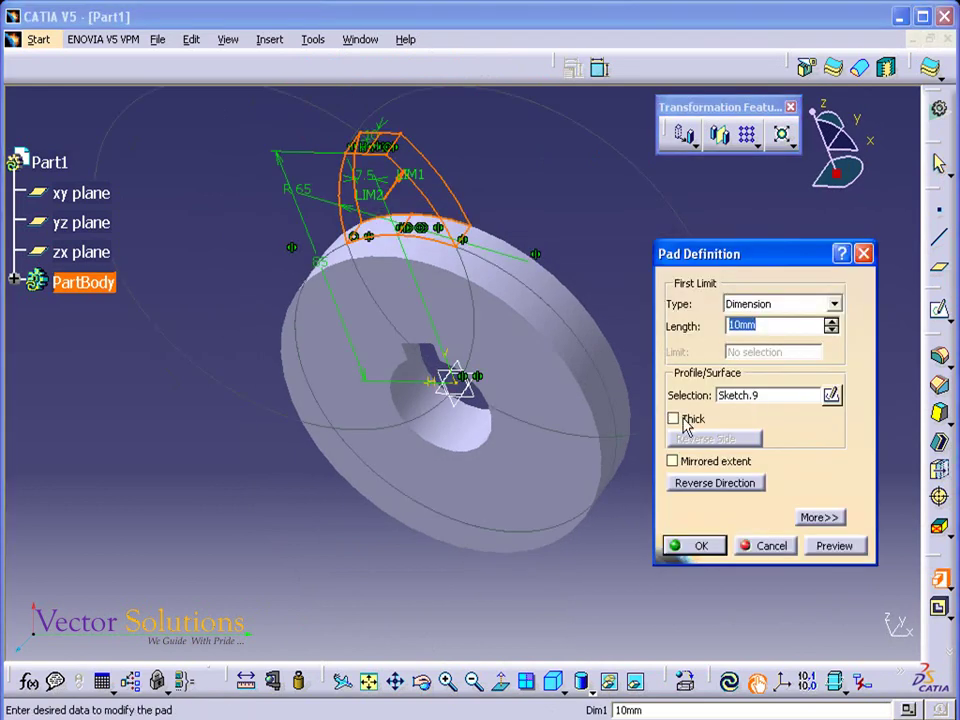
{"action": "left_click", "coordinate": [673, 461]}
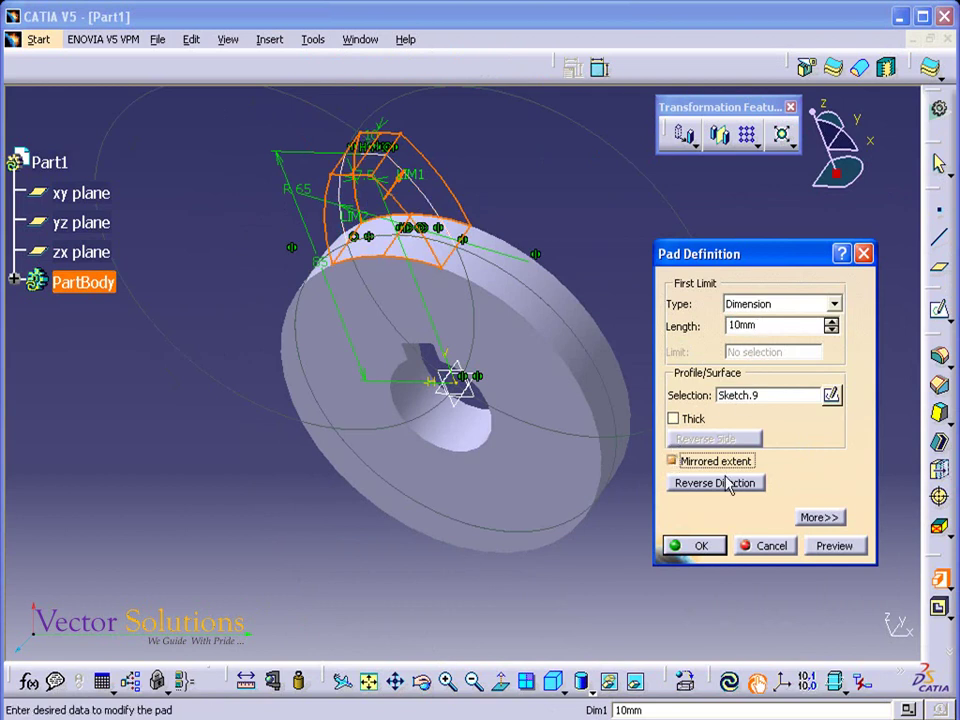
{"action": "left_click", "coordinate": [697, 546]}
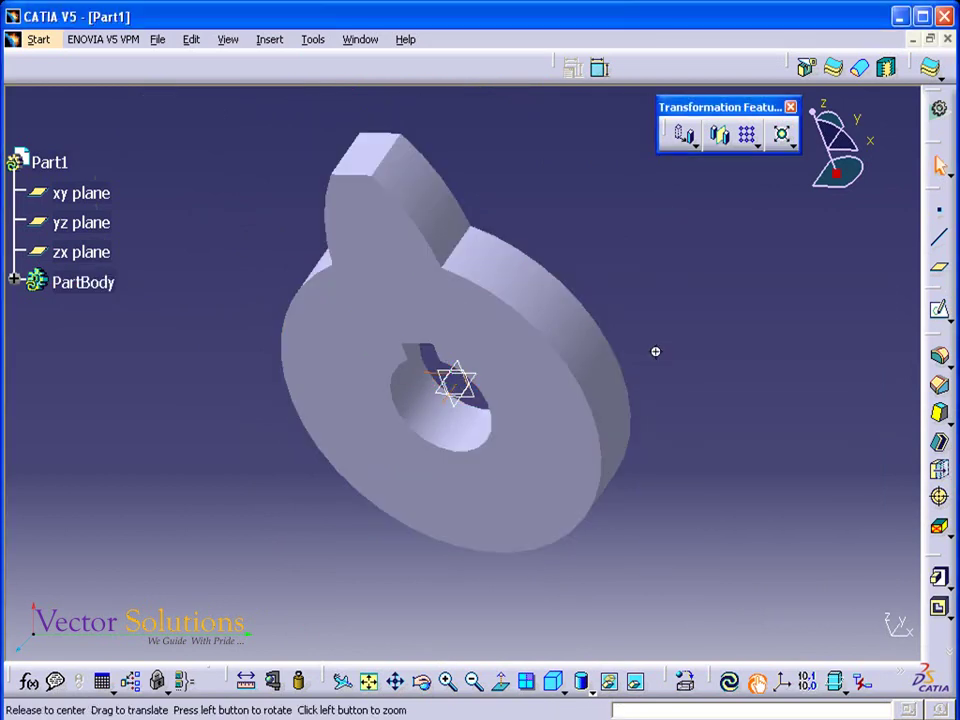
{"action": "mouse_move", "coordinate": [654, 341]}
{"action": "middle_mouse_down"}
{"action": "mouse_move", "coordinate": [683, 195]}
{"action": "mouse_move", "coordinate": [611, 169]}
{"action": "middle_mouse_up"}
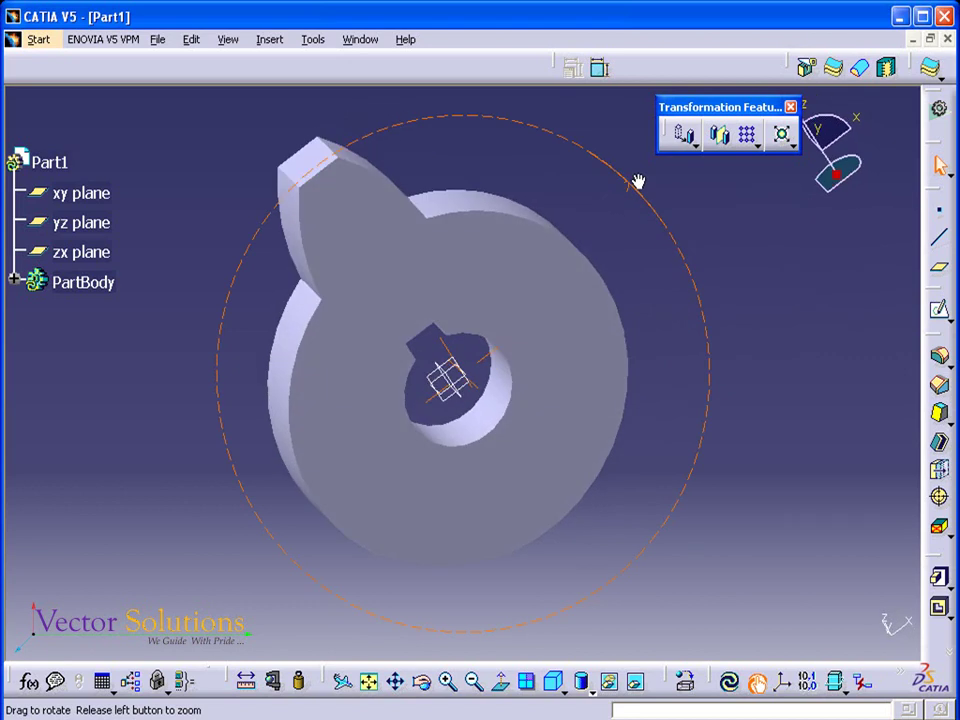
{"action": "mouse_move", "coordinate": [659, 449]}
{"action": "middle_mouse_down"}
{"action": "mouse_move", "coordinate": [621, 394]}
{"action": "mouse_move", "coordinate": [638, 417]}
{"action": "middle_mouse_up"}
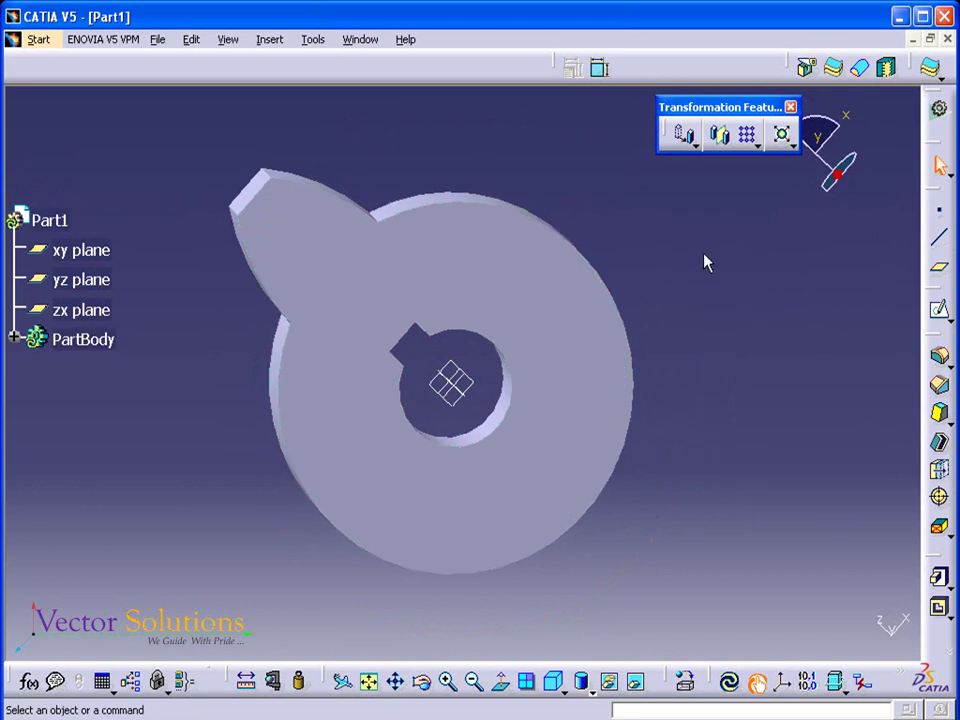
{"action": "left_click", "coordinate": [756, 145]}
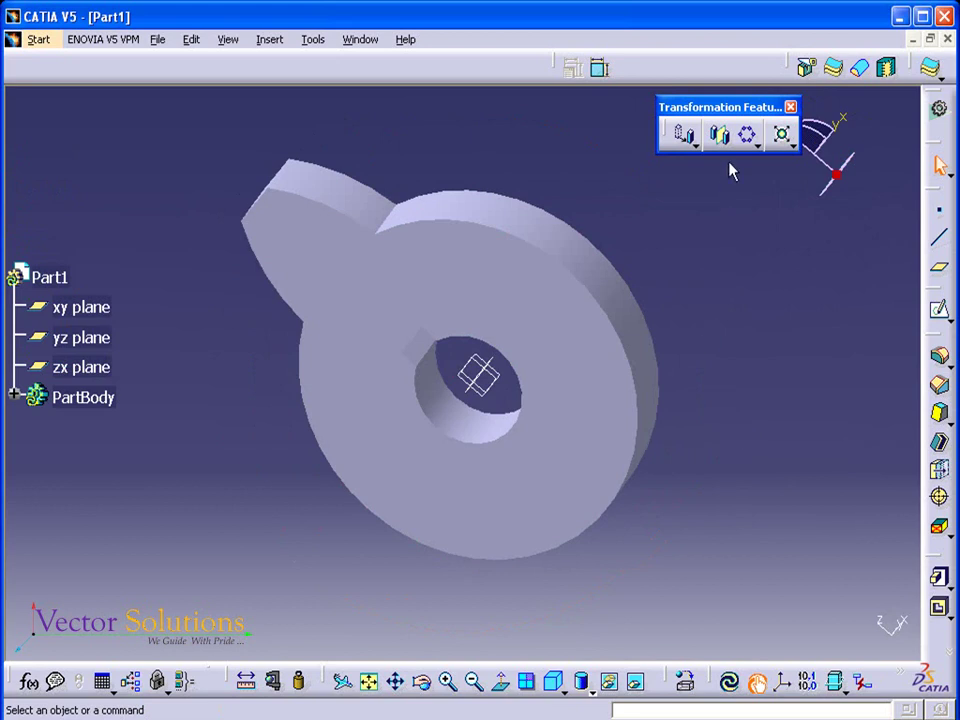
- Circular-pattern Pad.5 around the bore face with 6 instances at 60° angular spacing
{"action": "left_click", "coordinate": [748, 135]}
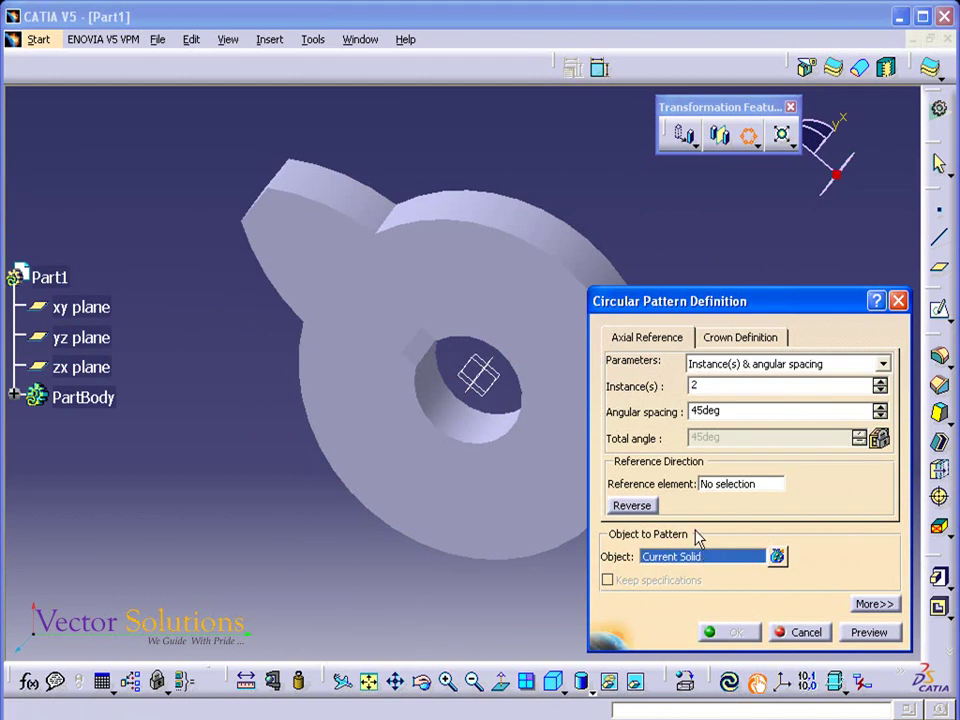
{"action": "left_click", "coordinate": [336, 195]}
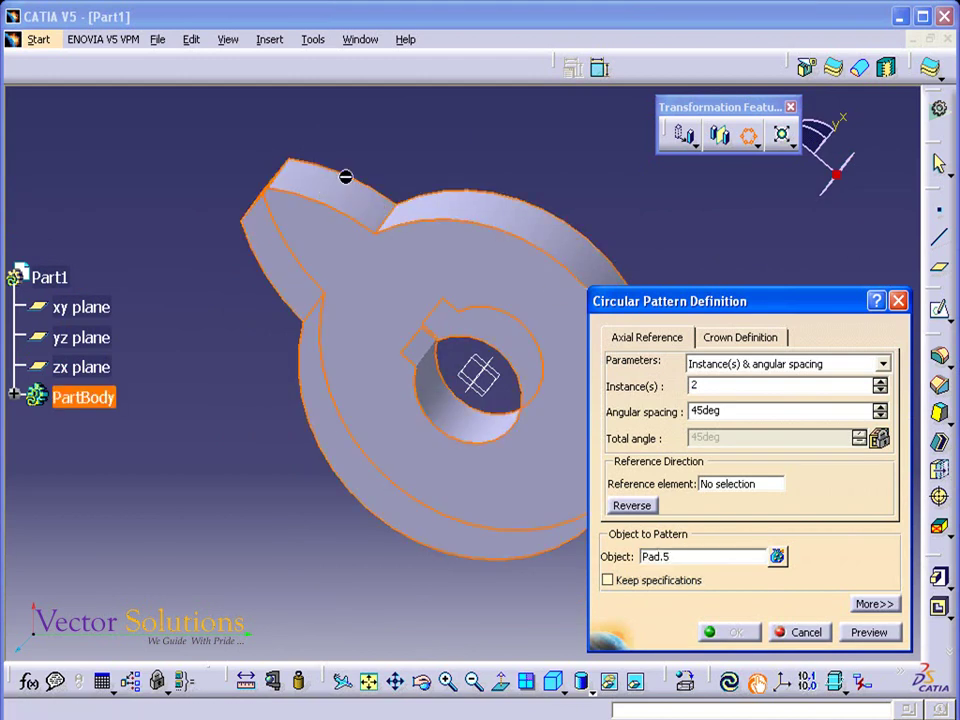
{"action": "left_click", "coordinate": [743, 485]}
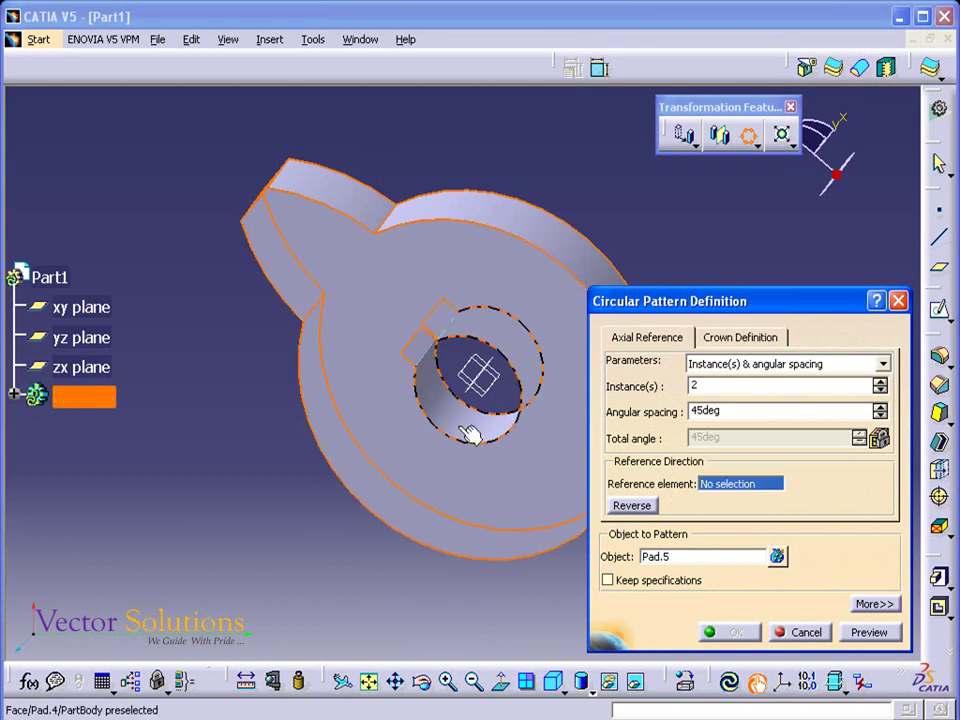
{"action": "left_click", "coordinate": [468, 432]}
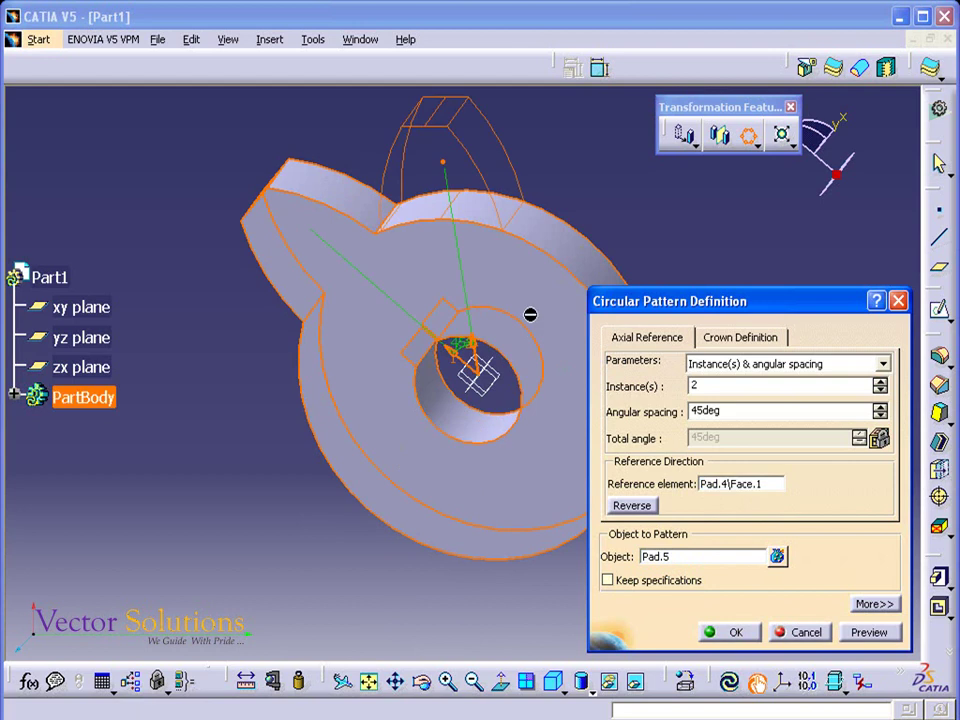
{"action": "double_click", "coordinate": [708, 385]}
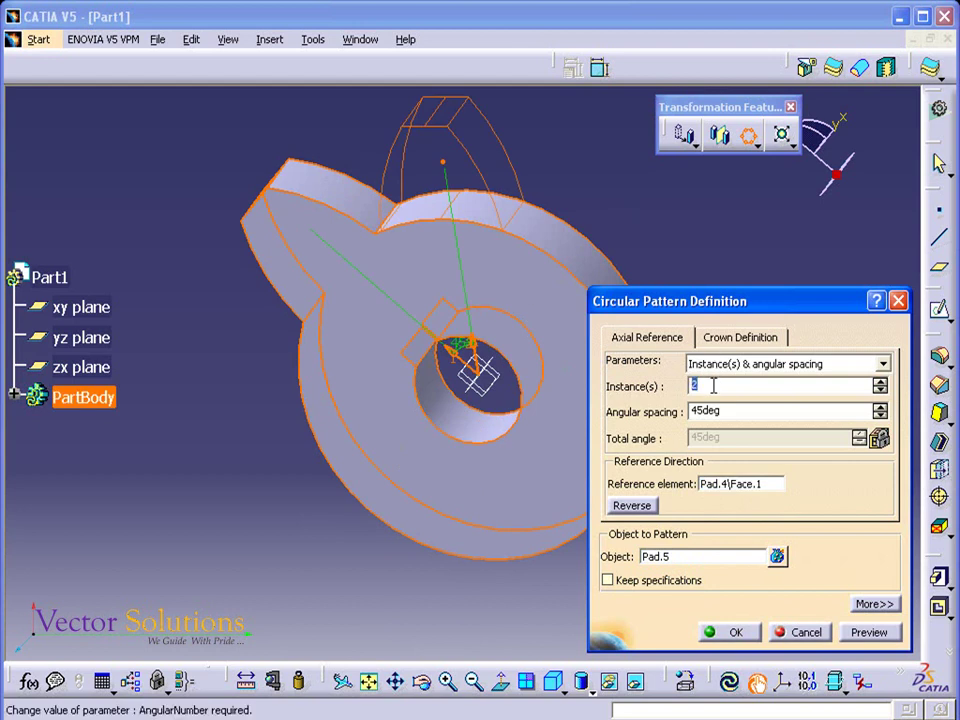
{"action": "type", "text": "6"}
{"action": "left_click", "coordinate": [712, 410]}
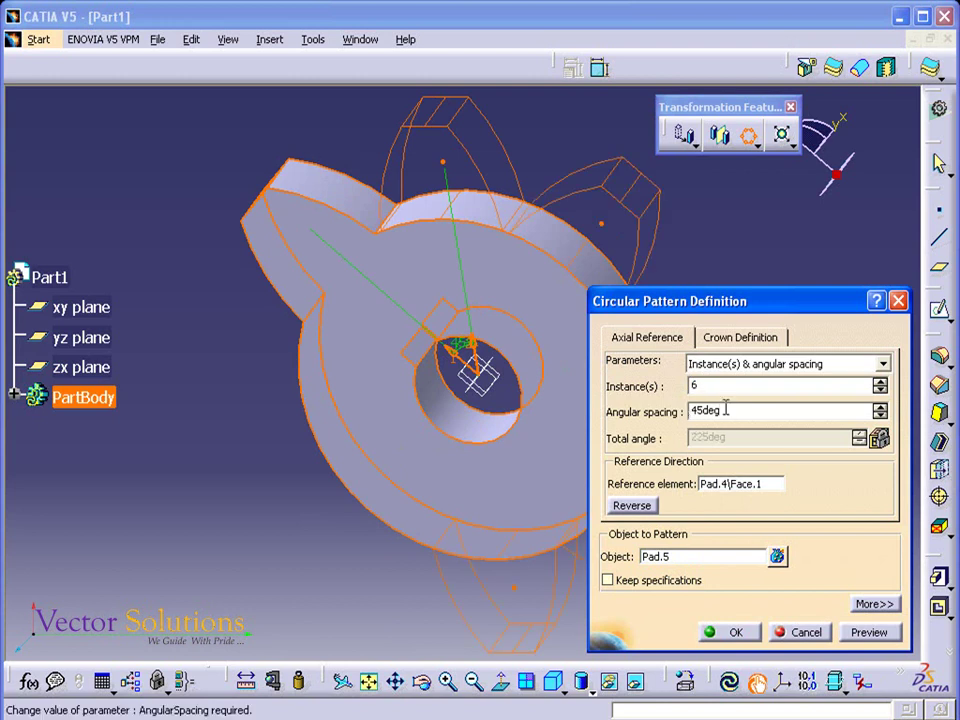
{"action": "double_click", "coordinate": [692, 410]}
{"action": "type", "text": "60"}
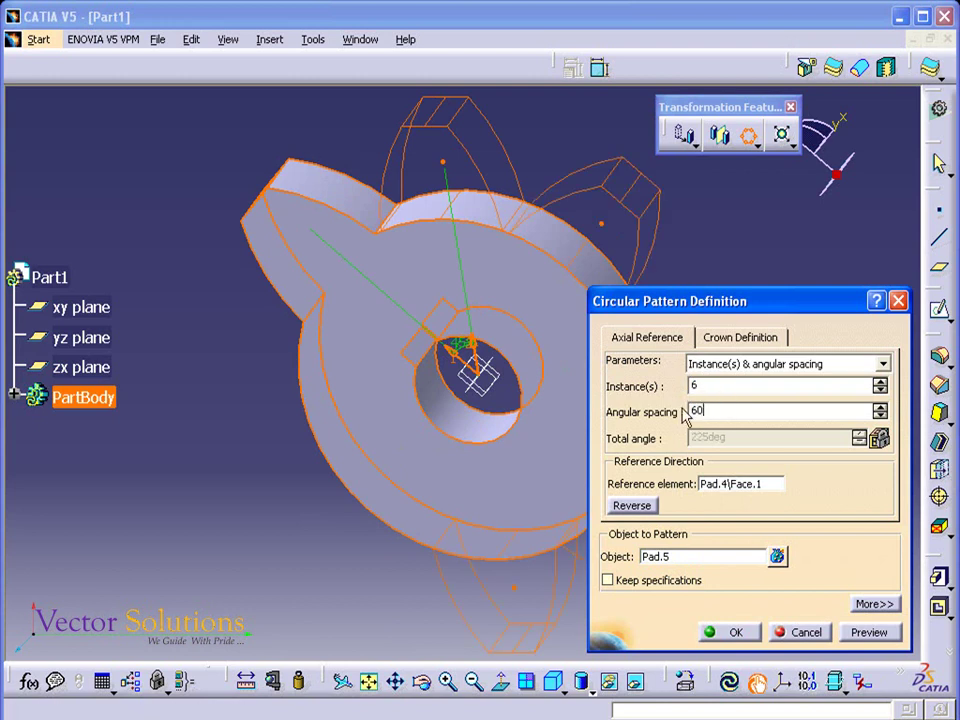
{"action": "left_click", "coordinate": [733, 632]}
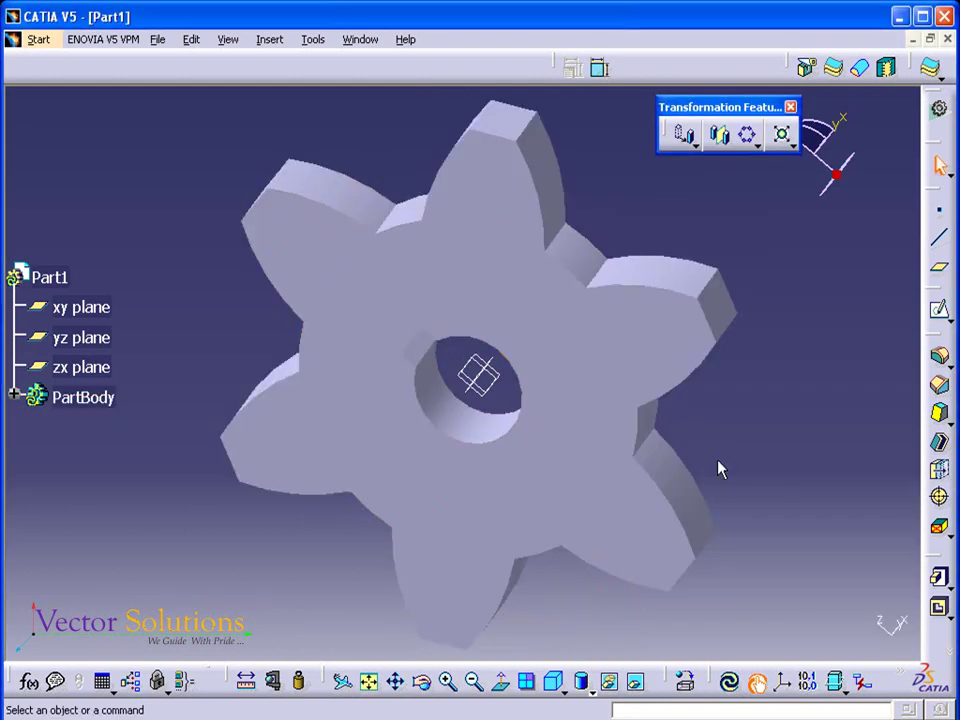
{"action": "middle_click_drag", "start_coordinate": [718, 469], "coordinate": [702, 304]}
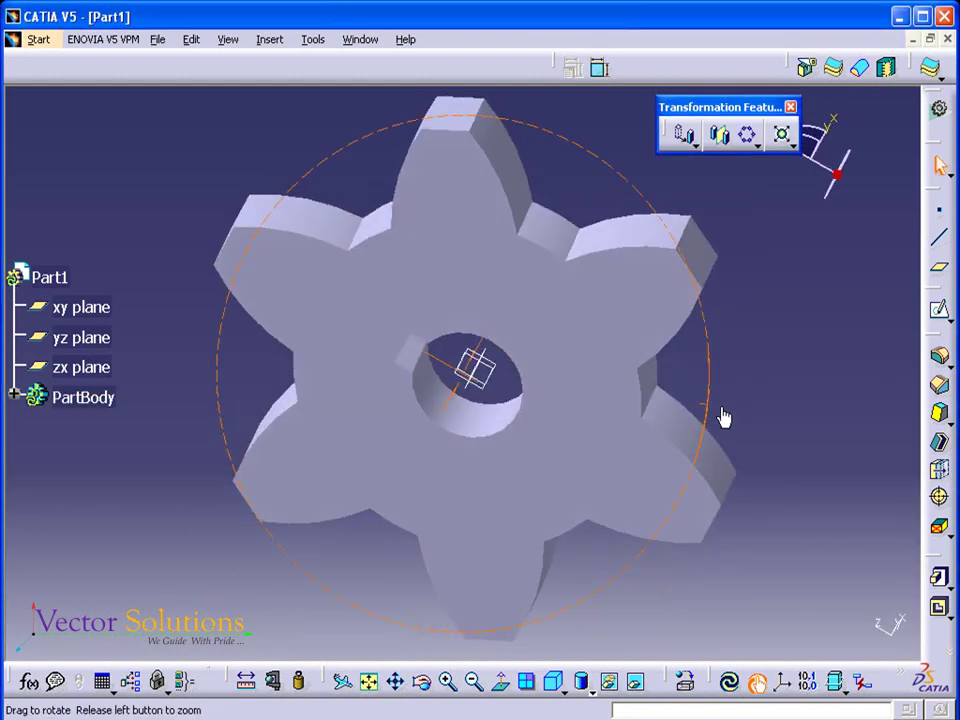